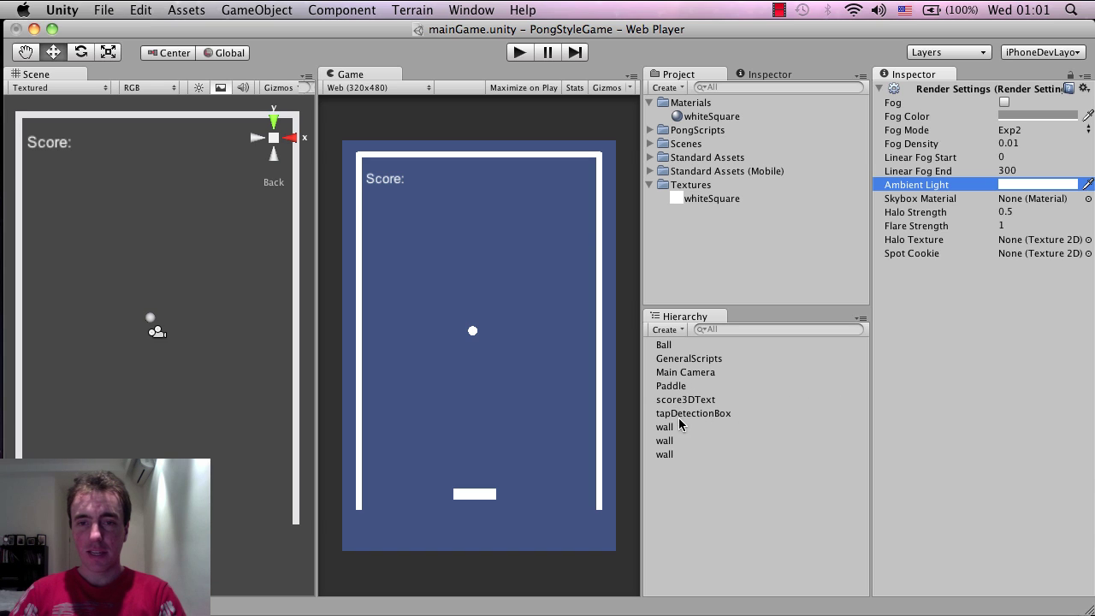
# Set the Main Camera's Background colour to pure black by lowering V to 0.
pyautogui.click(687, 372)
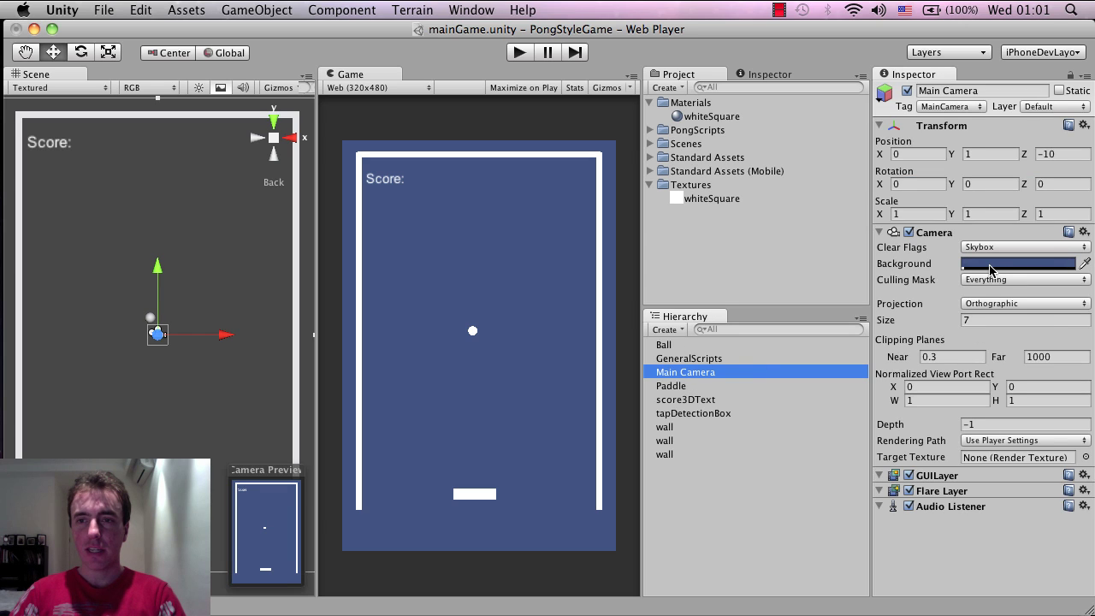
pyautogui.click(989, 263)
pyautogui.click(887, 337)
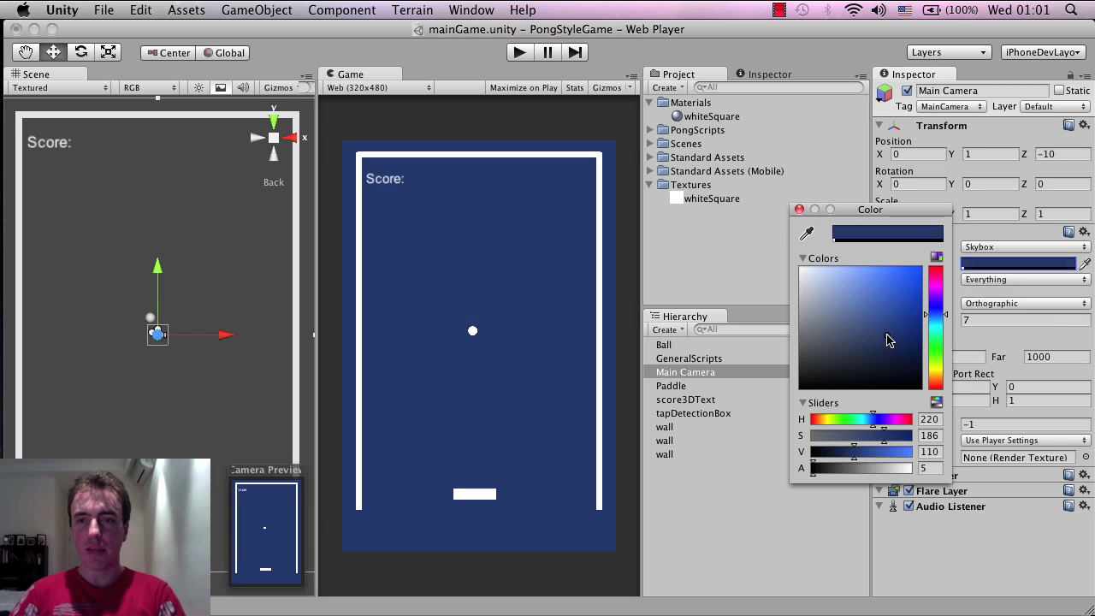
pyautogui.moveTo(889, 358); pyautogui.dragTo(891, 419)
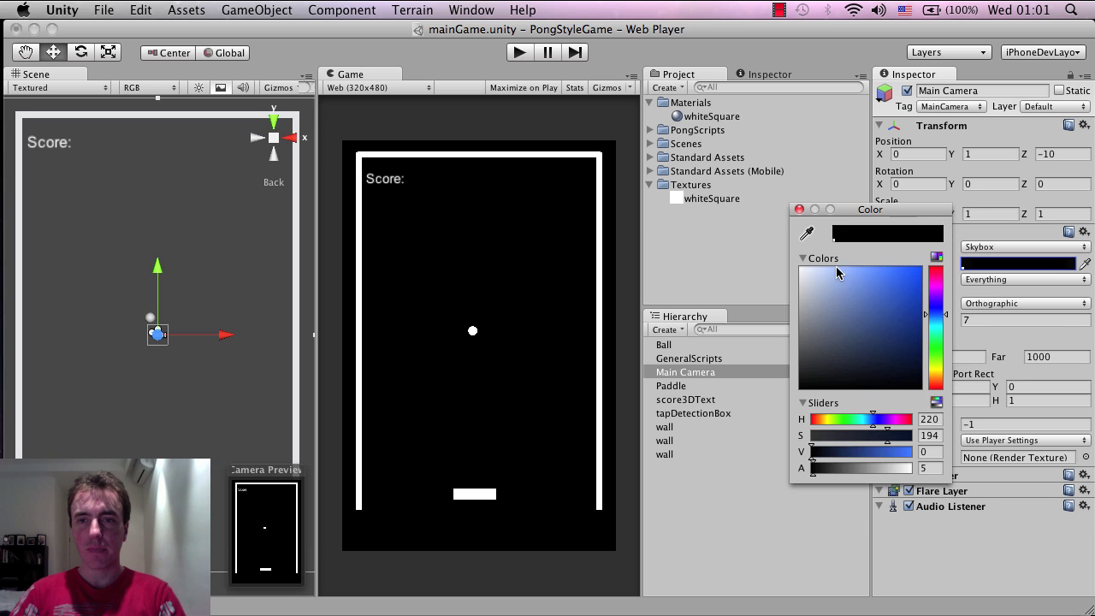
pyautogui.click(799, 209)
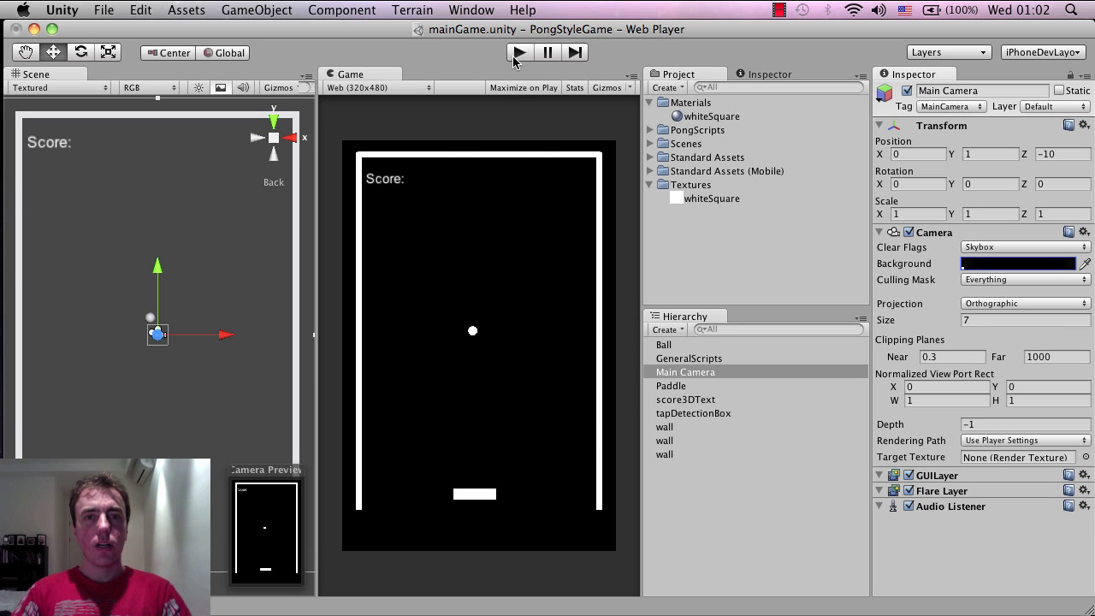
pyautogui.press('super+Tab')
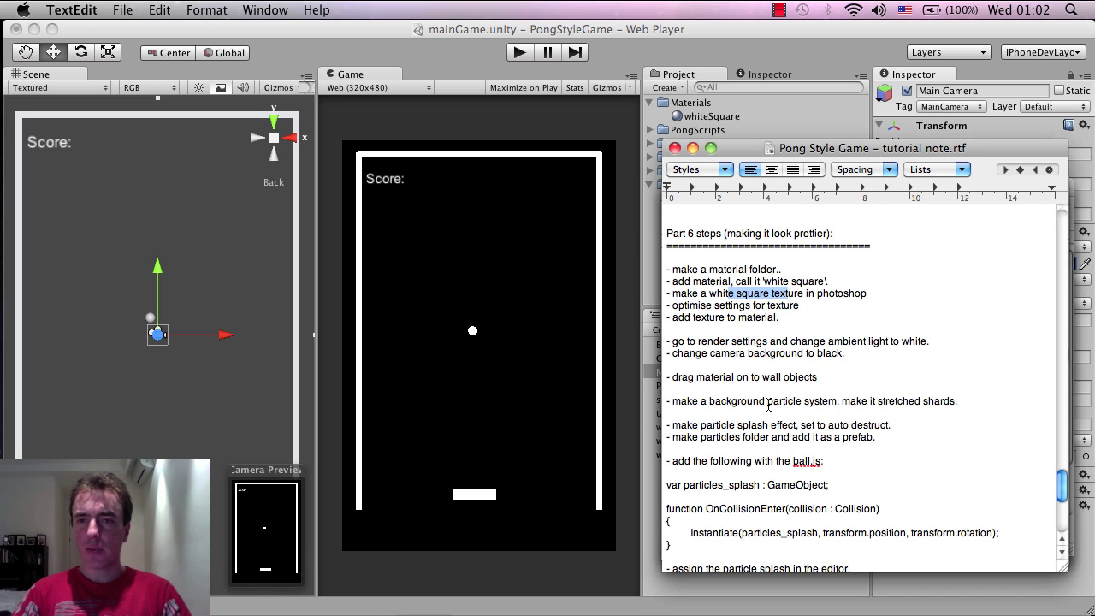
pyautogui.click(755, 353)
pyautogui.moveTo(689, 305); pyautogui.dragTo(820, 340)
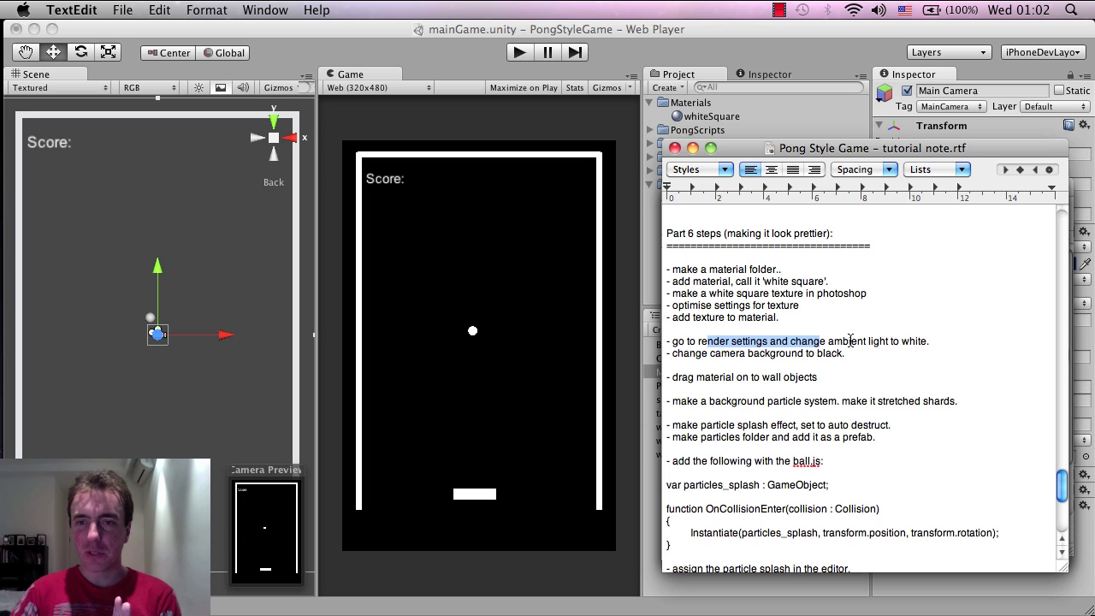
pyautogui.moveTo(826, 341); pyautogui.dragTo(886, 343)
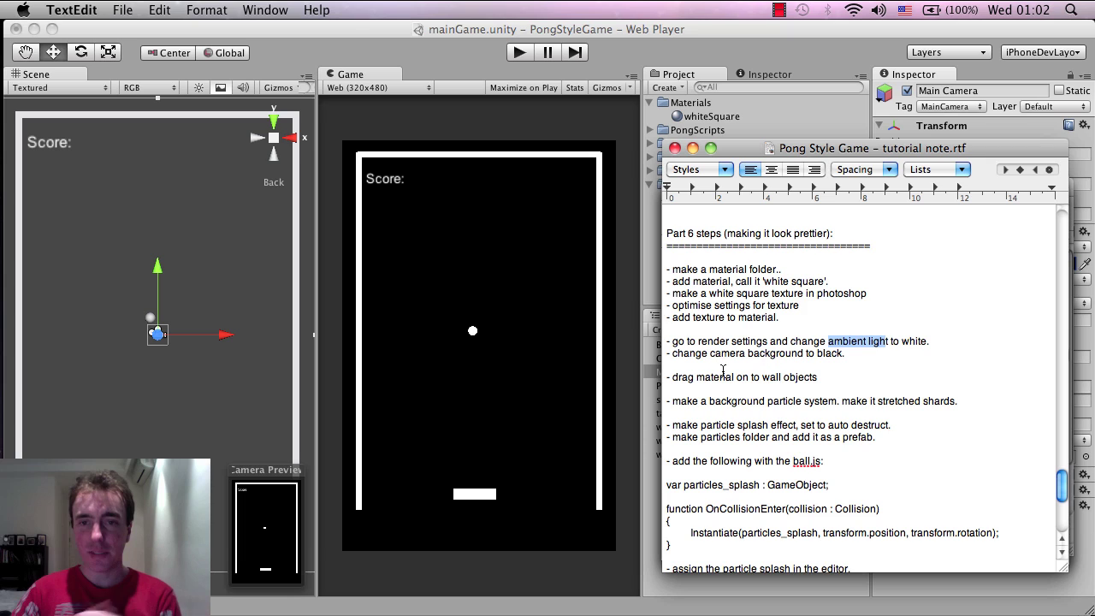
pyautogui.moveTo(718, 377); pyautogui.dragTo(782, 378)
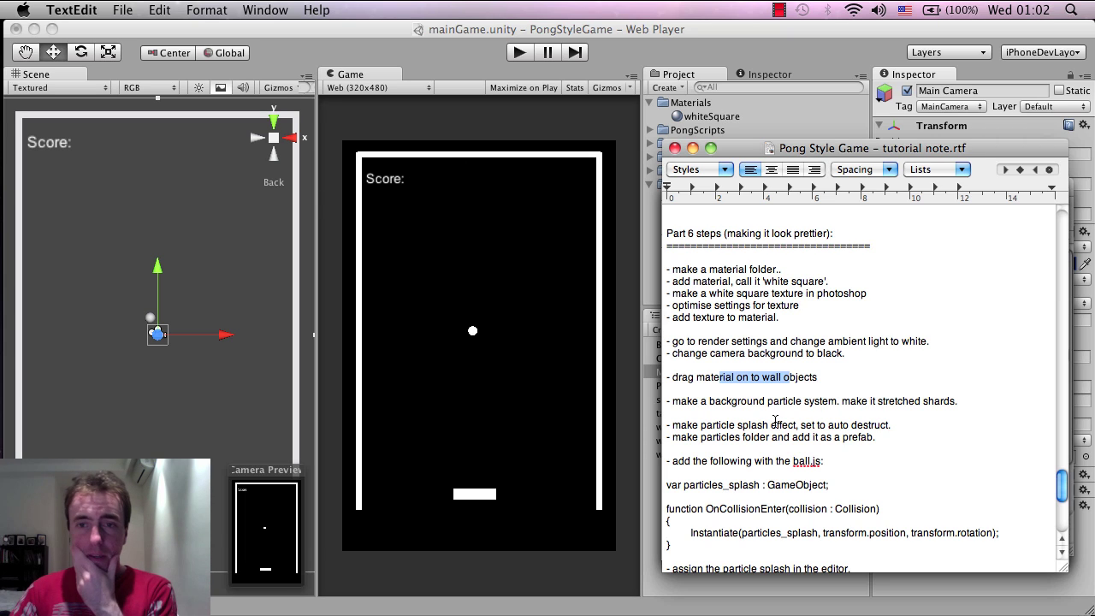
pyautogui.moveTo(738, 404); pyautogui.dragTo(815, 407)
pyautogui.moveTo(712, 377); pyautogui.dragTo(810, 377)
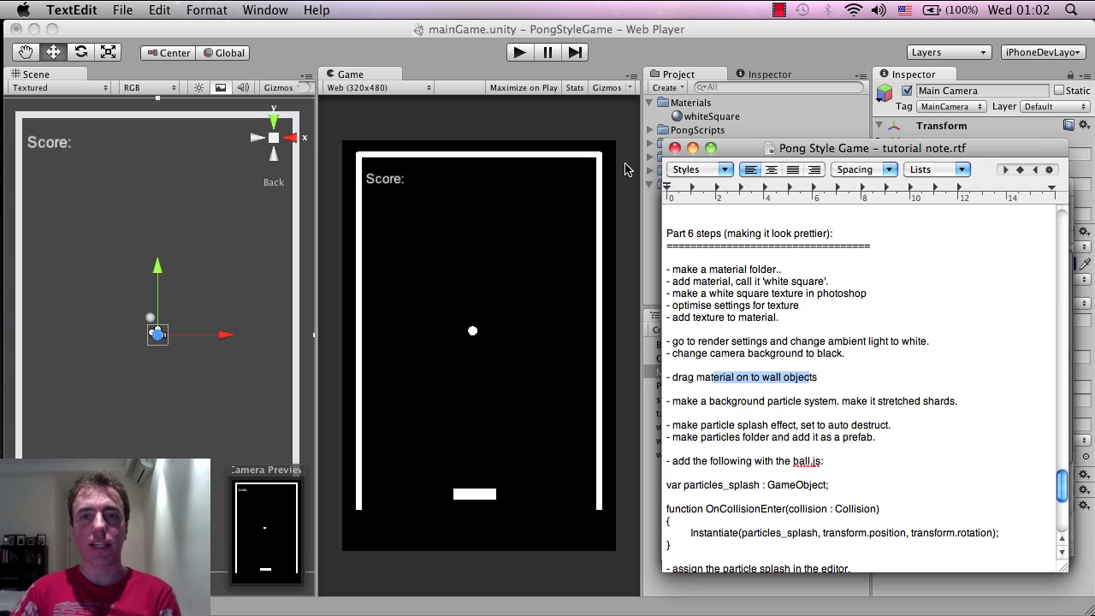
pyautogui.click(455, 51)
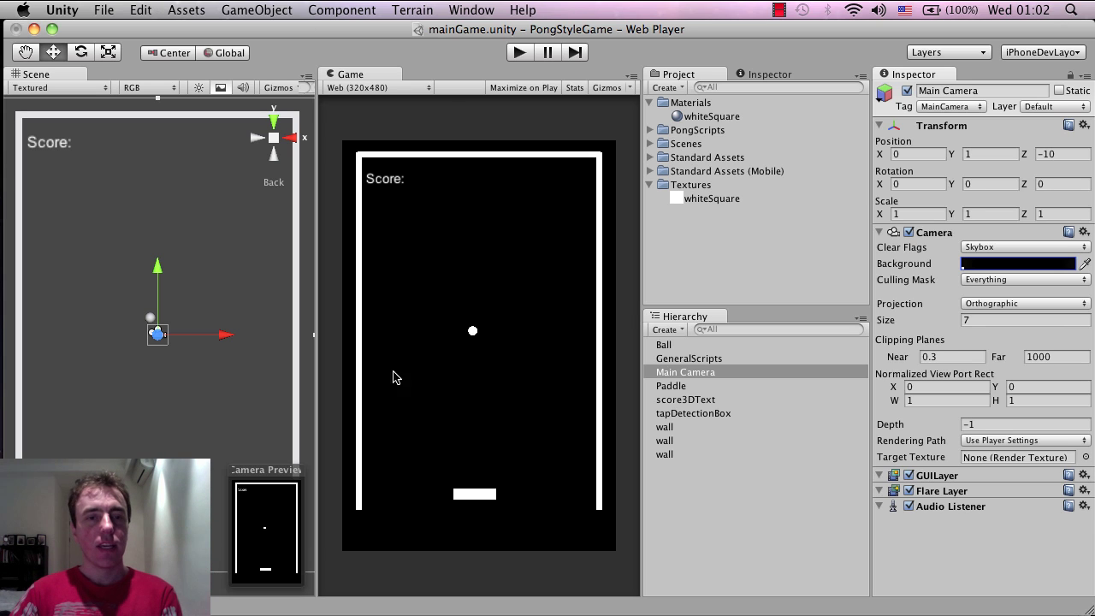
# Select the whiteSquare texture in the Textures folder and open it in Photoshop.
pyautogui.click(717, 199)
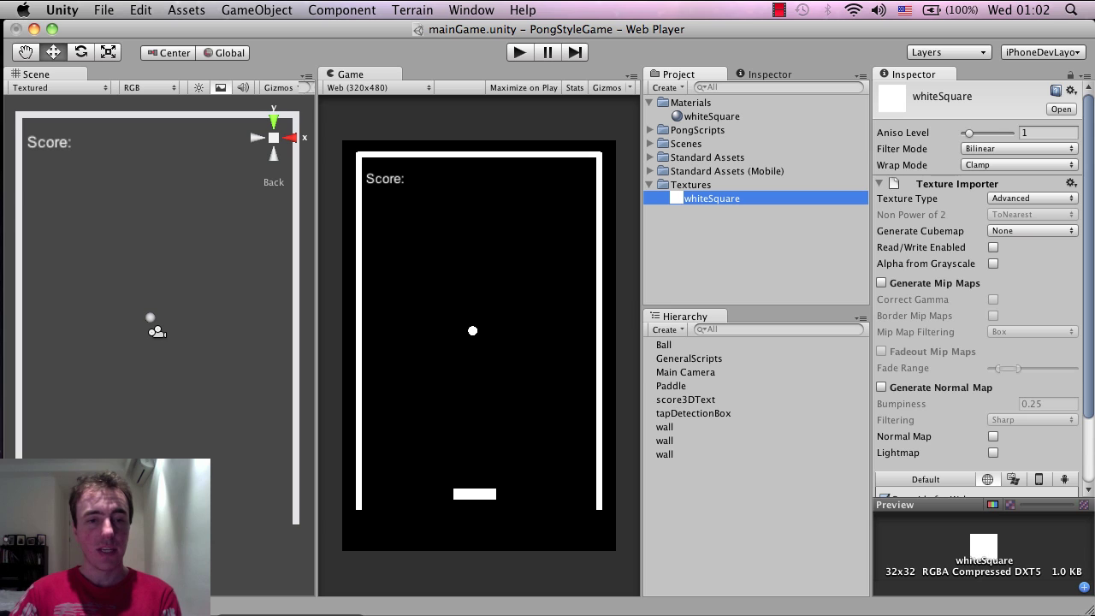
pyautogui.doubleClick(725, 200)
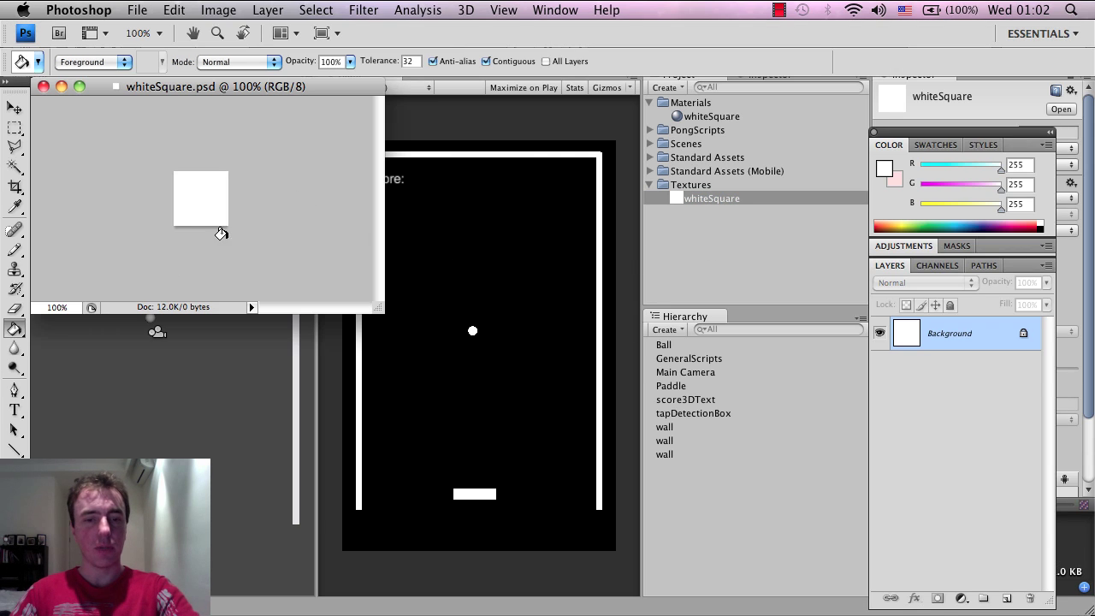
# Unlock the Background layer as Layer 0 and fill the square with blue #3d6bff.
pyautogui.doubleClick(981, 346)
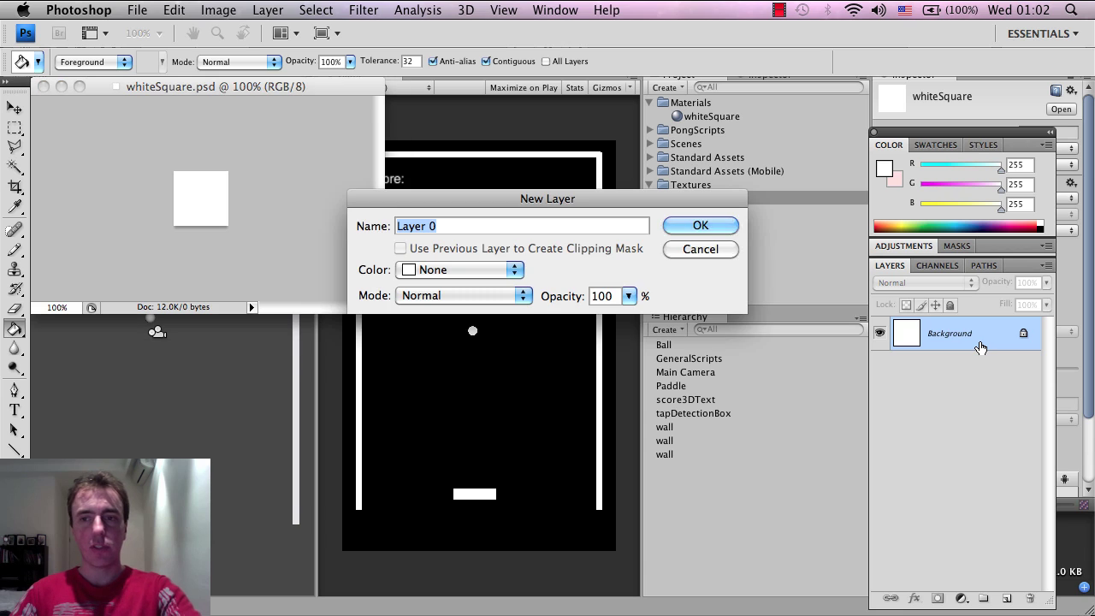
pyautogui.press('Return')
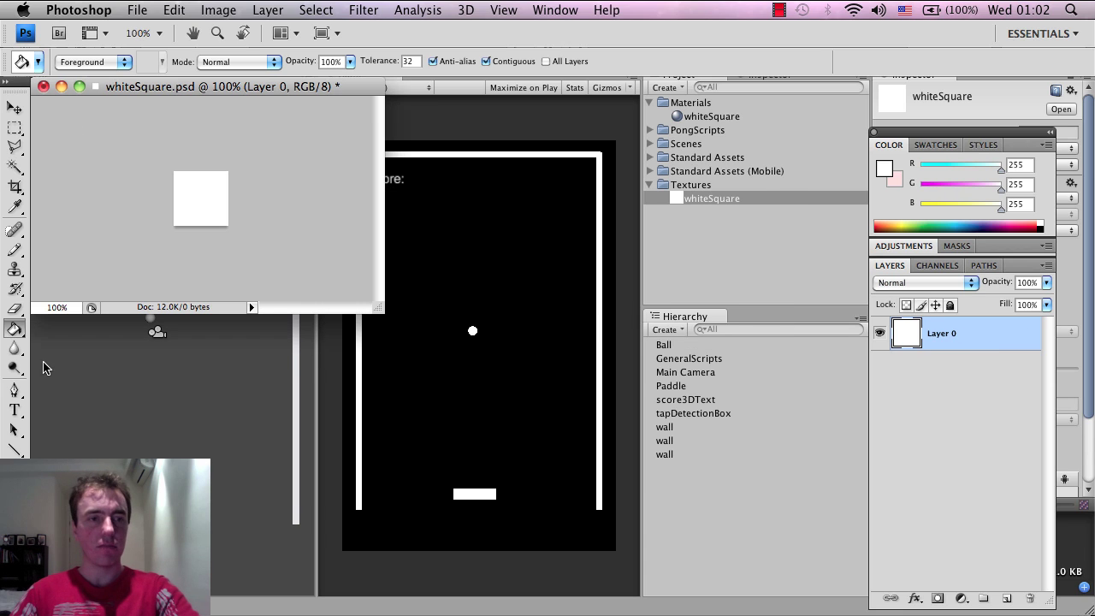
pyautogui.click(13, 555)
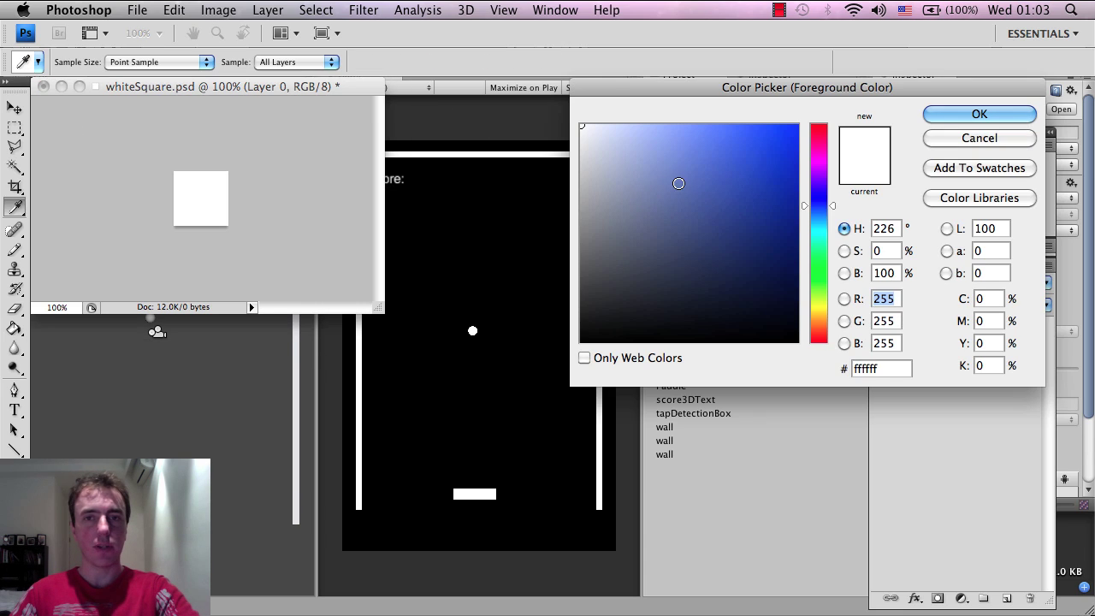
pyautogui.moveTo(680, 181); pyautogui.dragTo(746, 109)
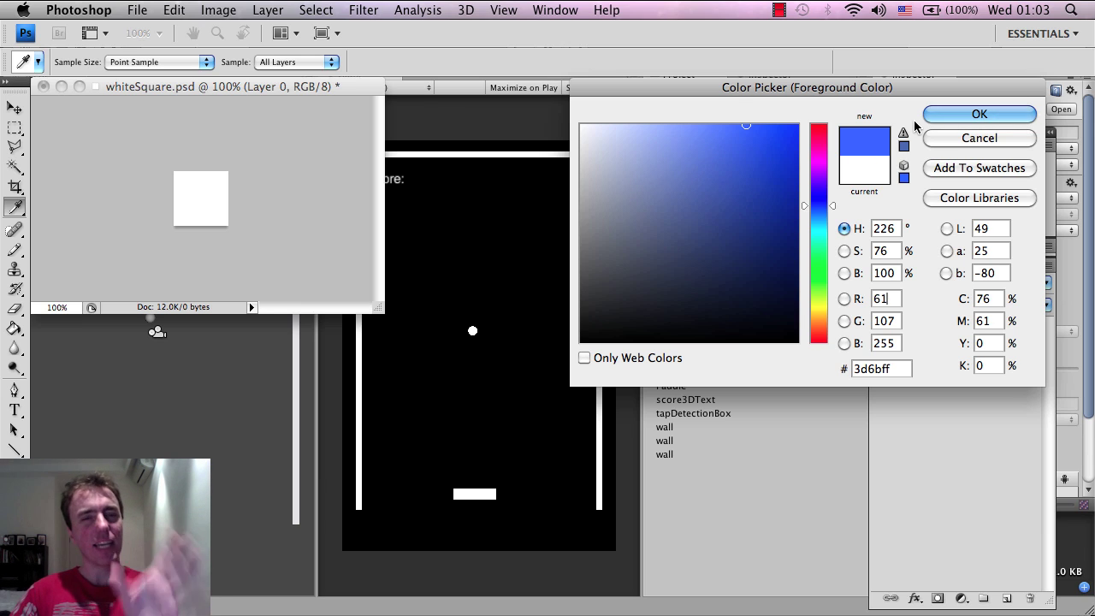
pyautogui.click(942, 118)
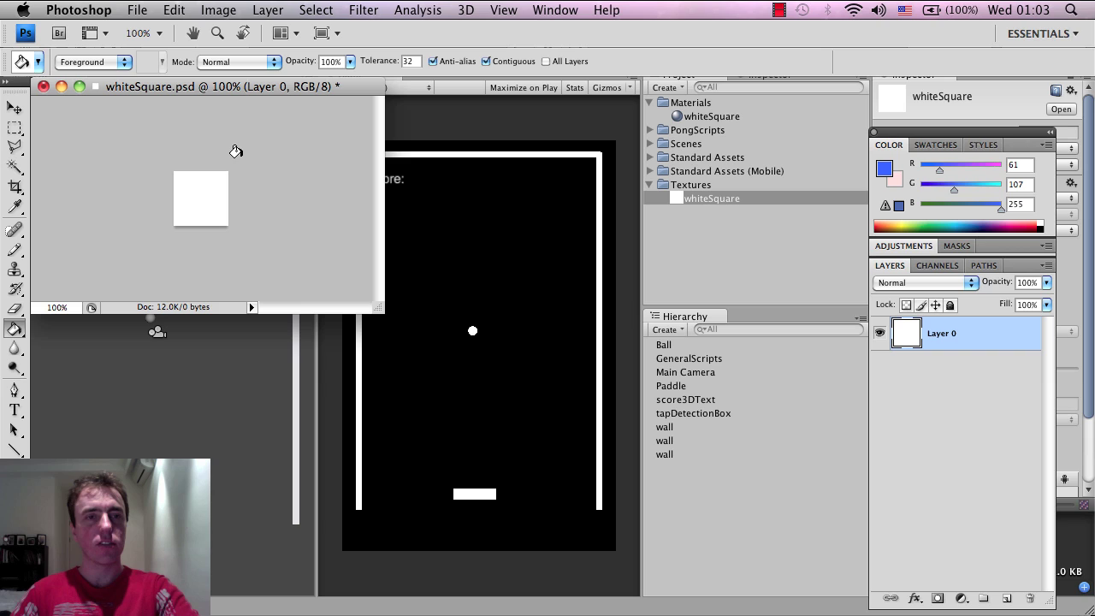
pyautogui.click(177, 186)
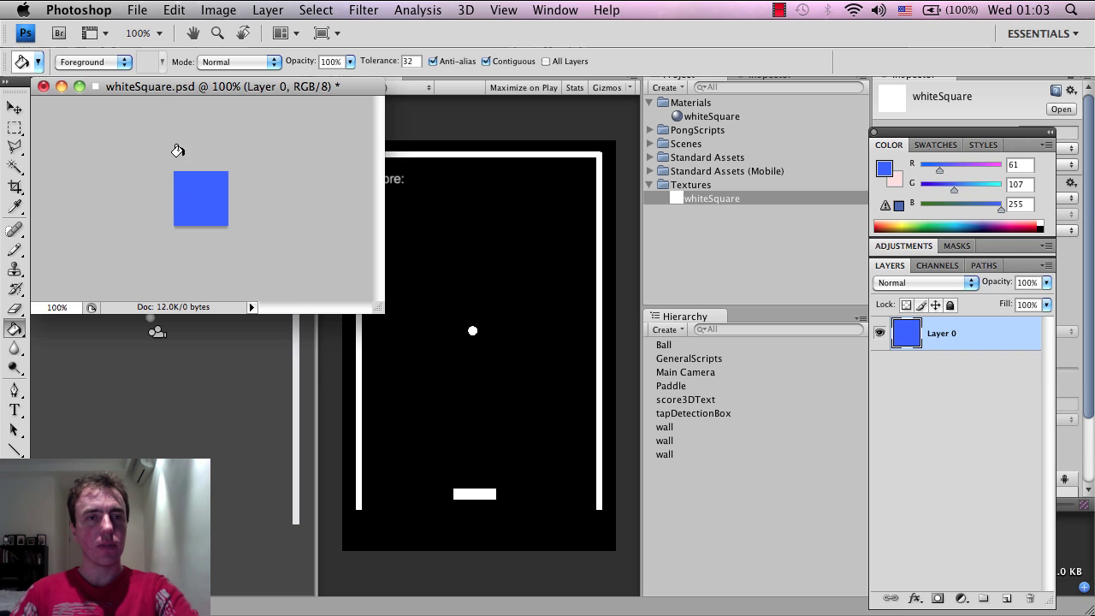
# Save the recoloured texture with maximum compatibility and return to Unity.
pyautogui.press('super+s')
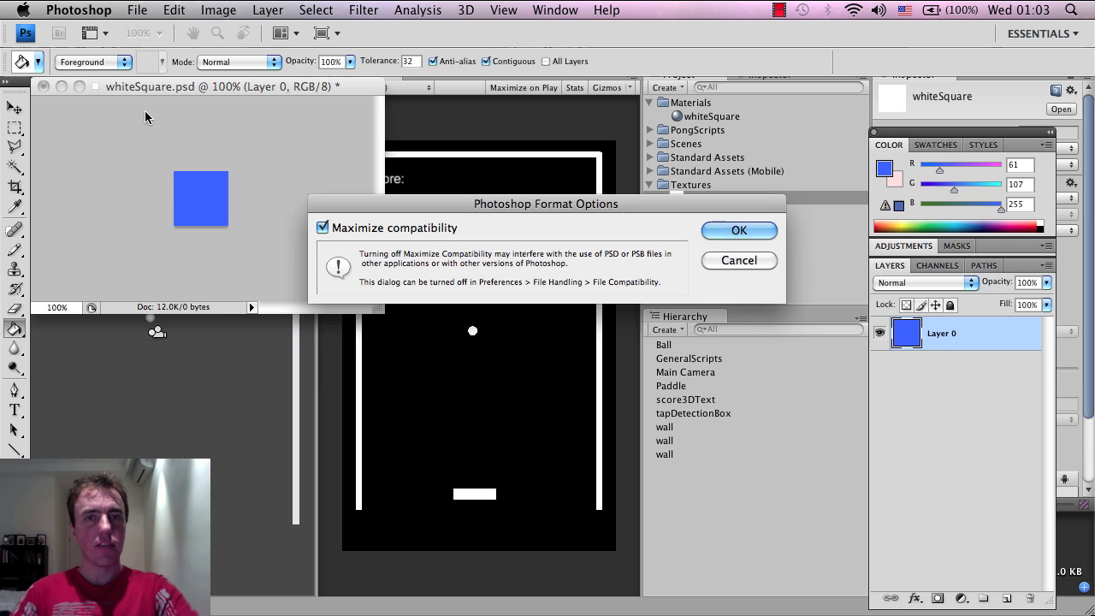
pyautogui.click(753, 229)
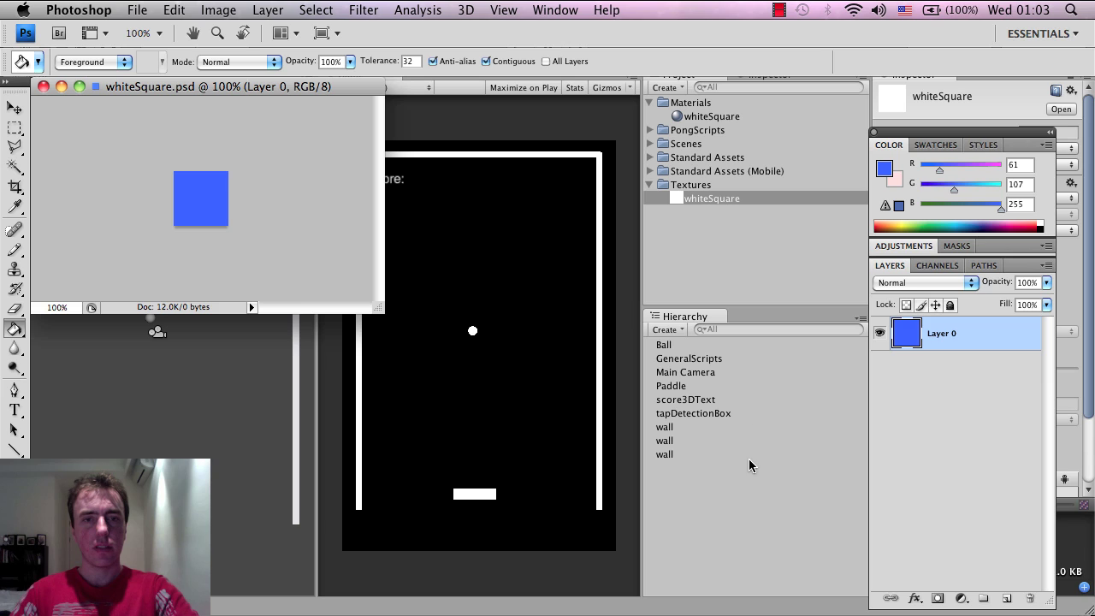
pyautogui.click(771, 484)
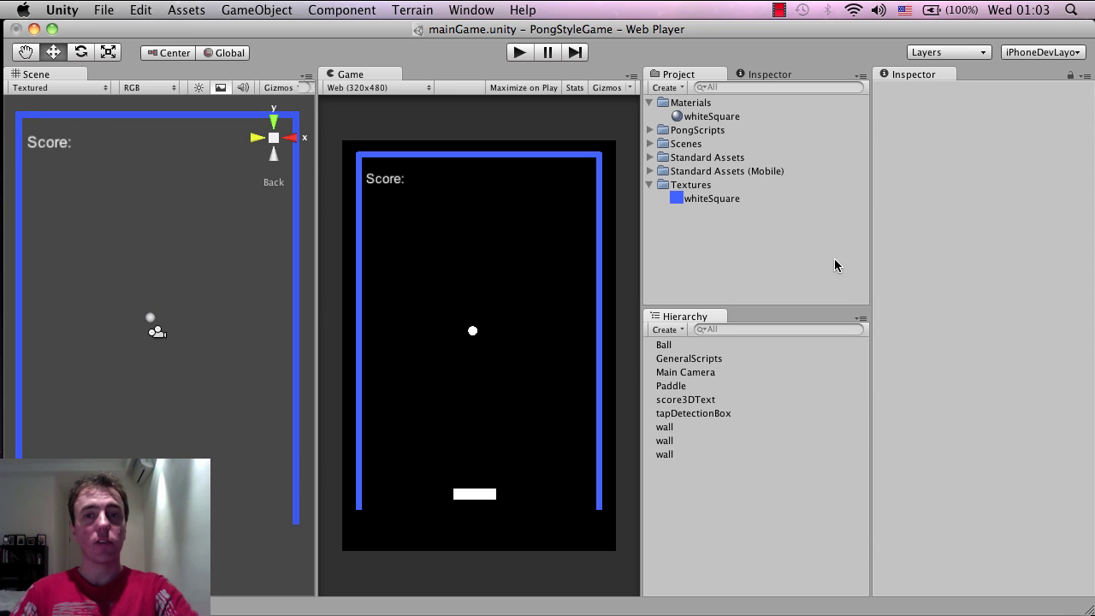
pyautogui.click(742, 199)
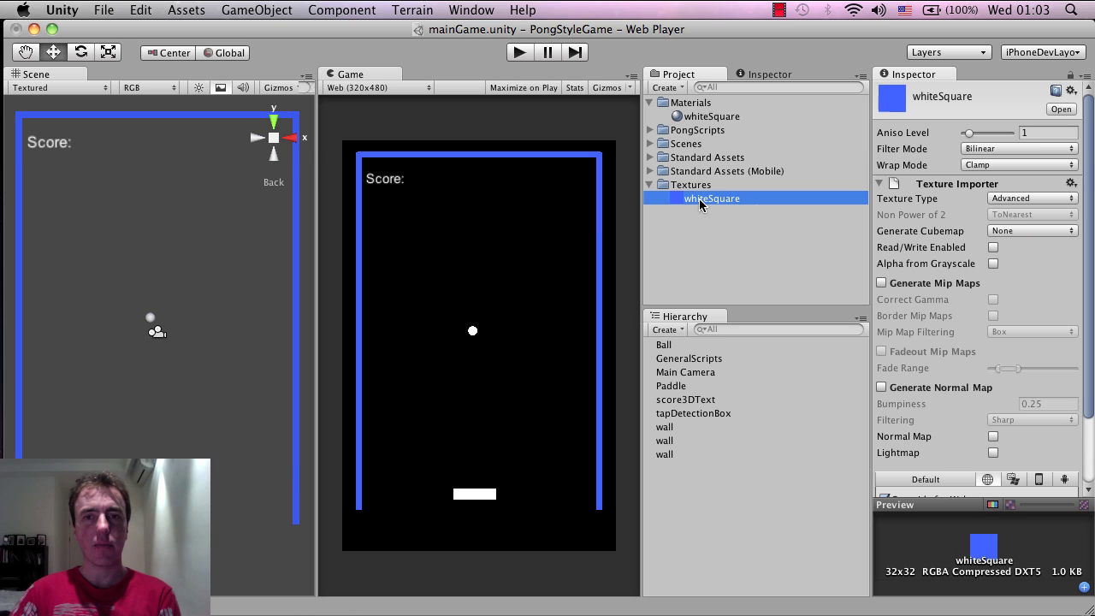
pyautogui.click(768, 232)
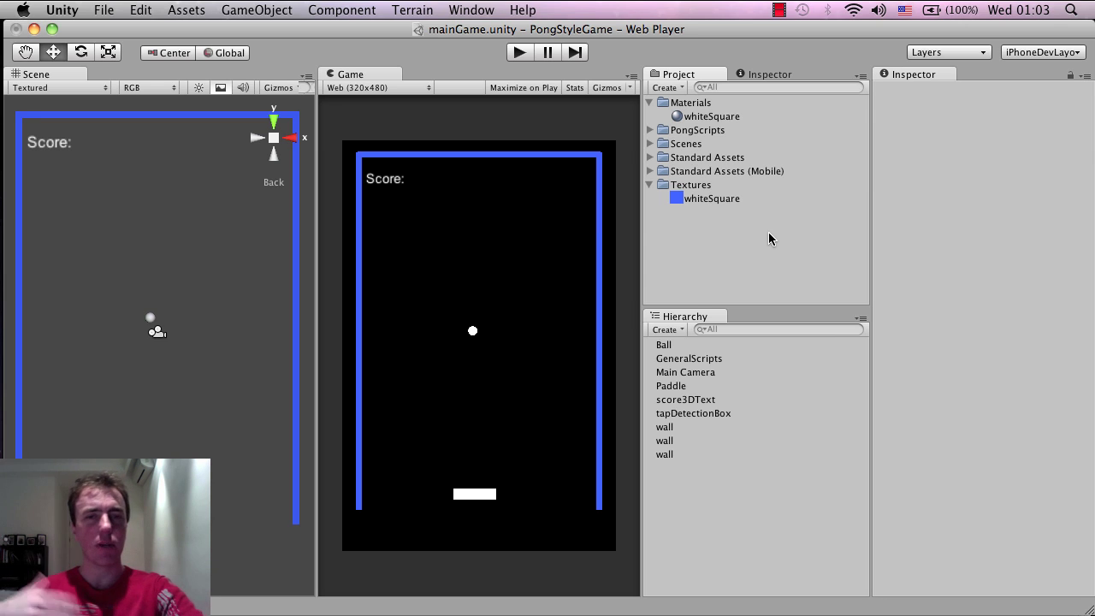
pyautogui.click(733, 514)
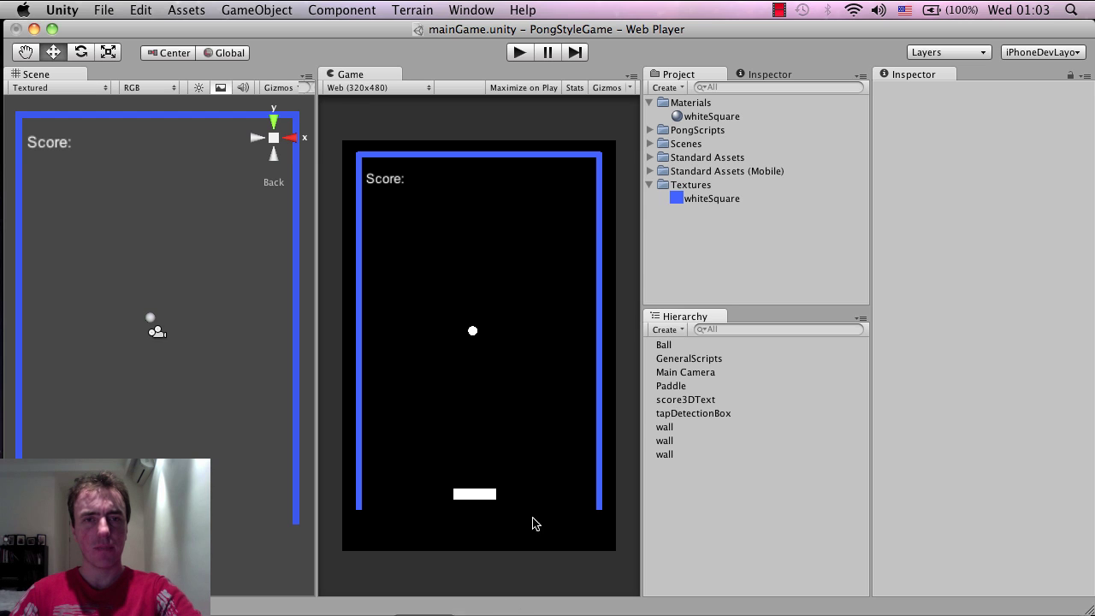
pyautogui.click(419, 614)
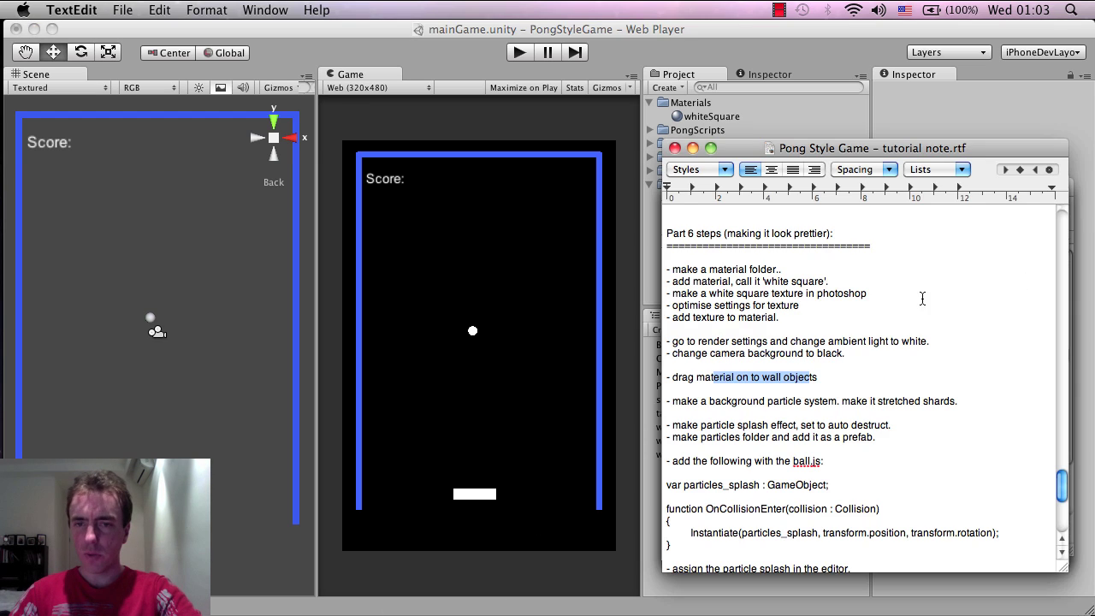
pyautogui.moveTo(741, 402); pyautogui.dragTo(828, 402)
pyautogui.click(346, 39)
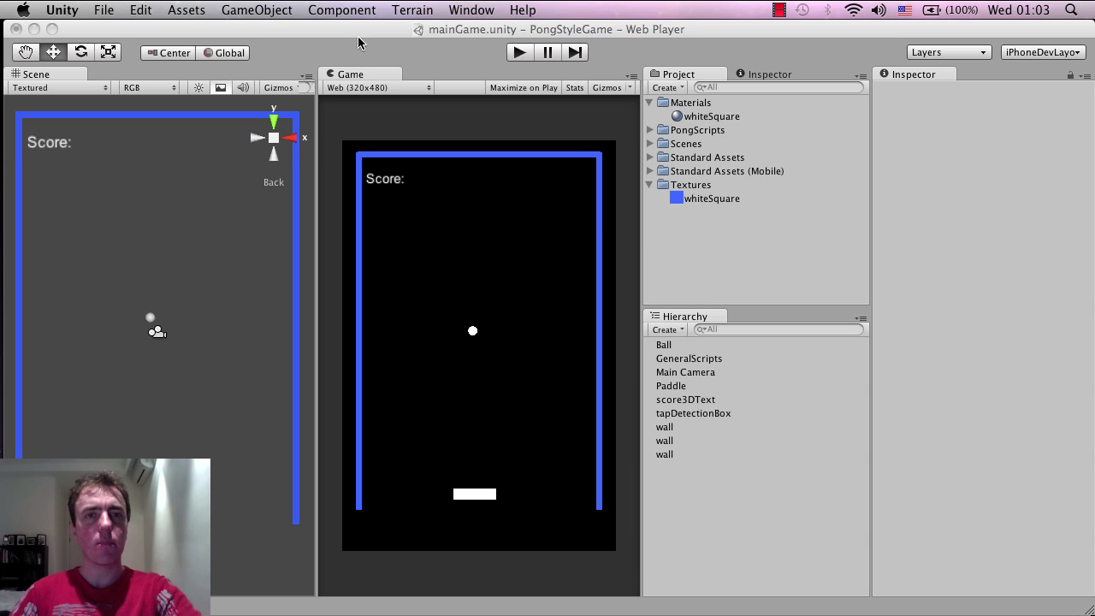
# Add a new Particle System from GameObject > Create Other.
pyautogui.click(291, 9)
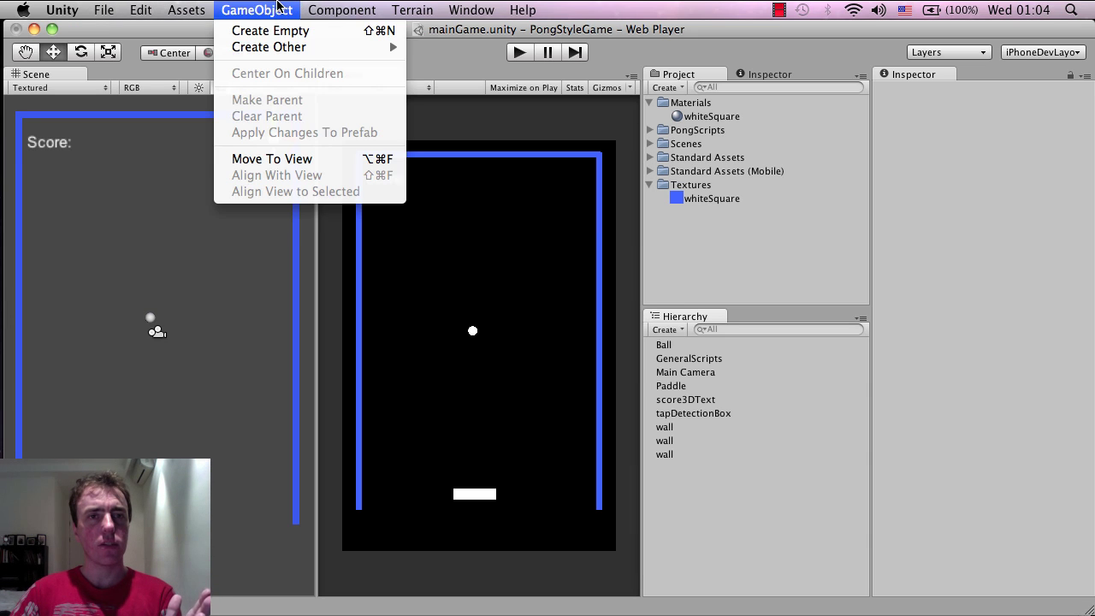
pyautogui.moveTo(278, 49)
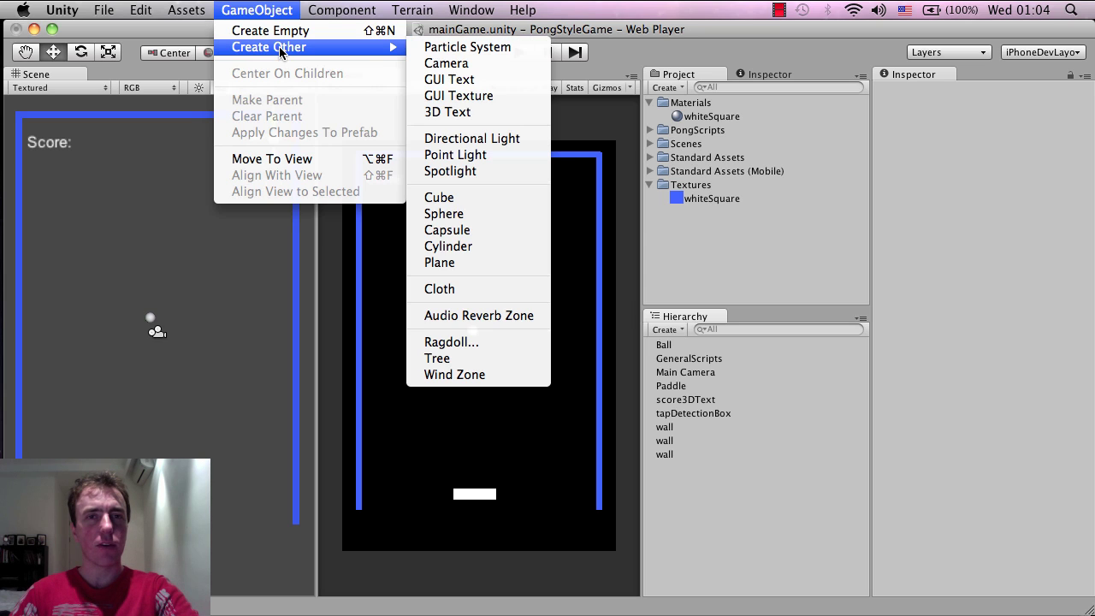
pyautogui.click(448, 47)
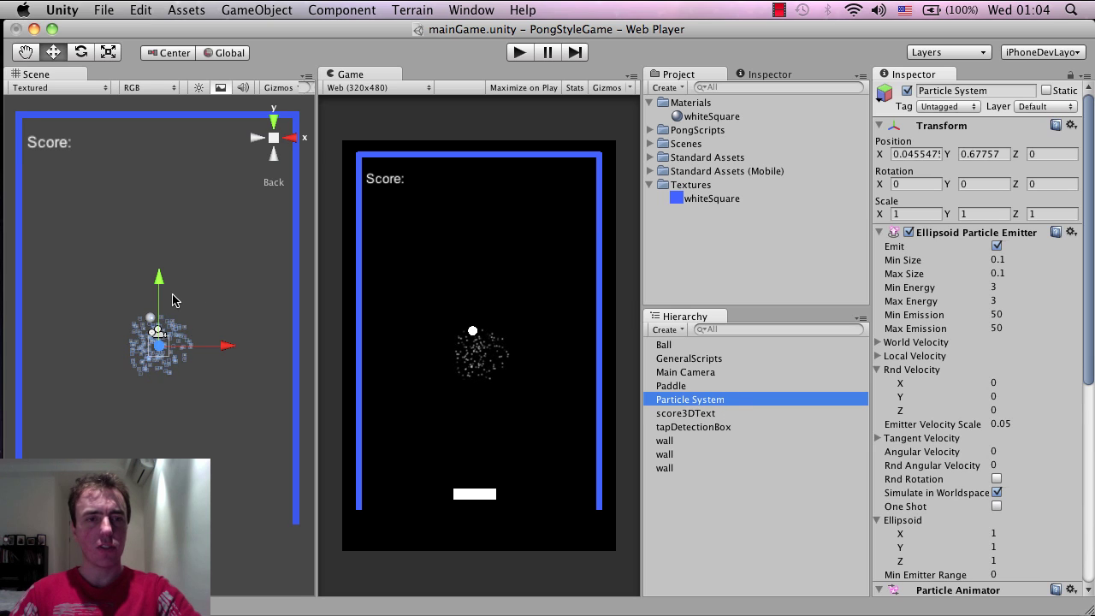
# Push the particle system back to Z 12.69101 and return to the Back view.
pyautogui.press('alt')
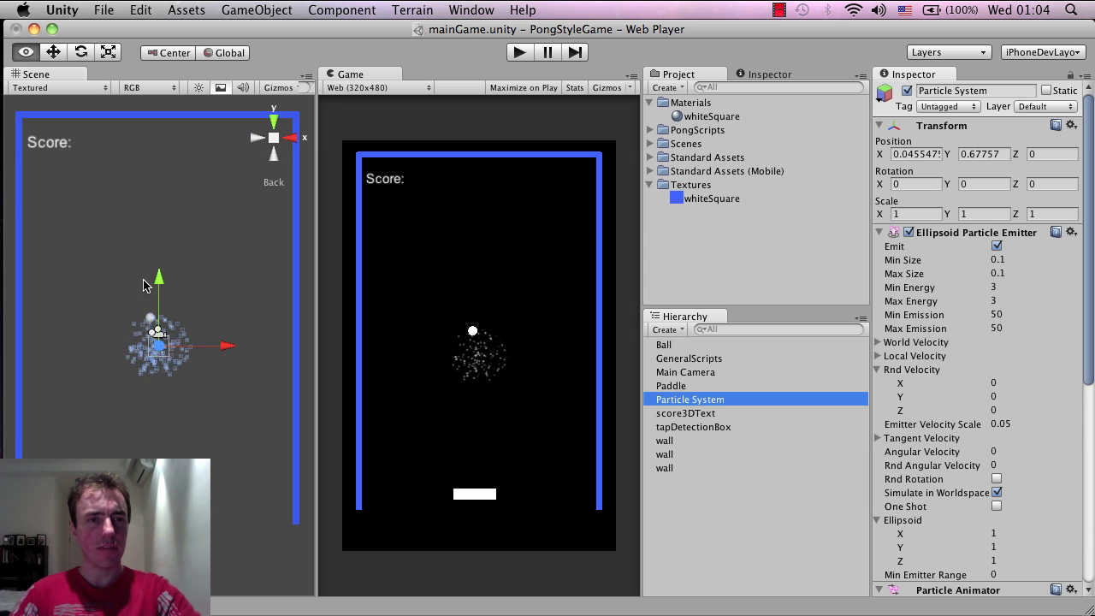
pyautogui.keyDown('alt'); pyautogui.moveTo(143, 286); pyautogui.dragTo(316, 407); pyautogui.keyUp('alt')
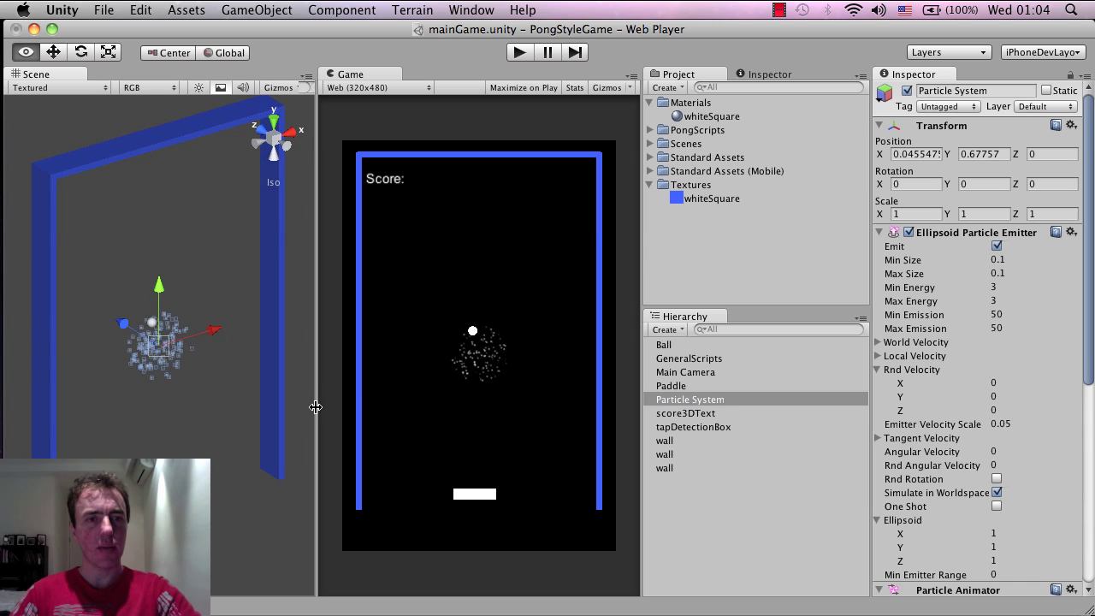
pyautogui.keyDown('alt'); pyautogui.moveTo(123, 325); pyautogui.dragTo(178, 353); pyautogui.keyUp('alt')
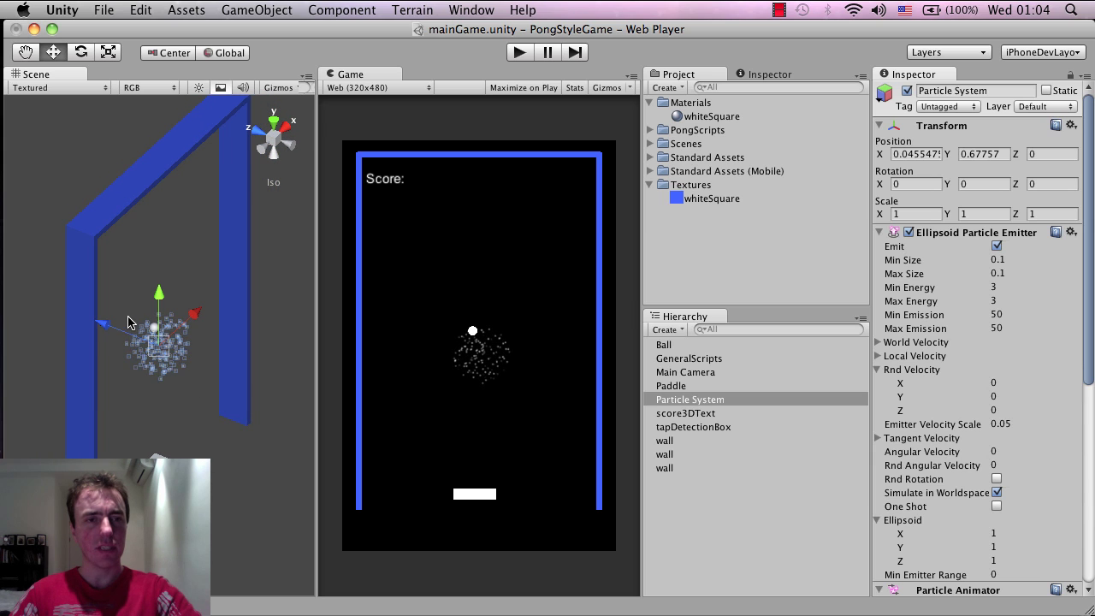
pyautogui.scroll(-5, 129, 322)
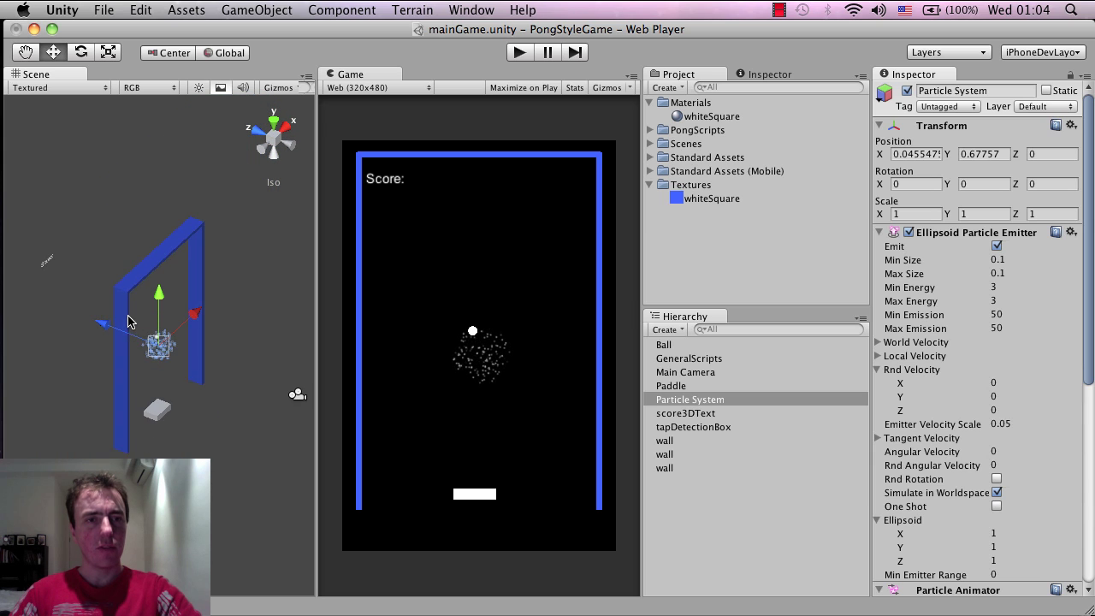
pyautogui.keyDown('alt'); pyautogui.moveTo(117, 333); pyautogui.dragTo(12, 294); pyautogui.keyUp('alt')
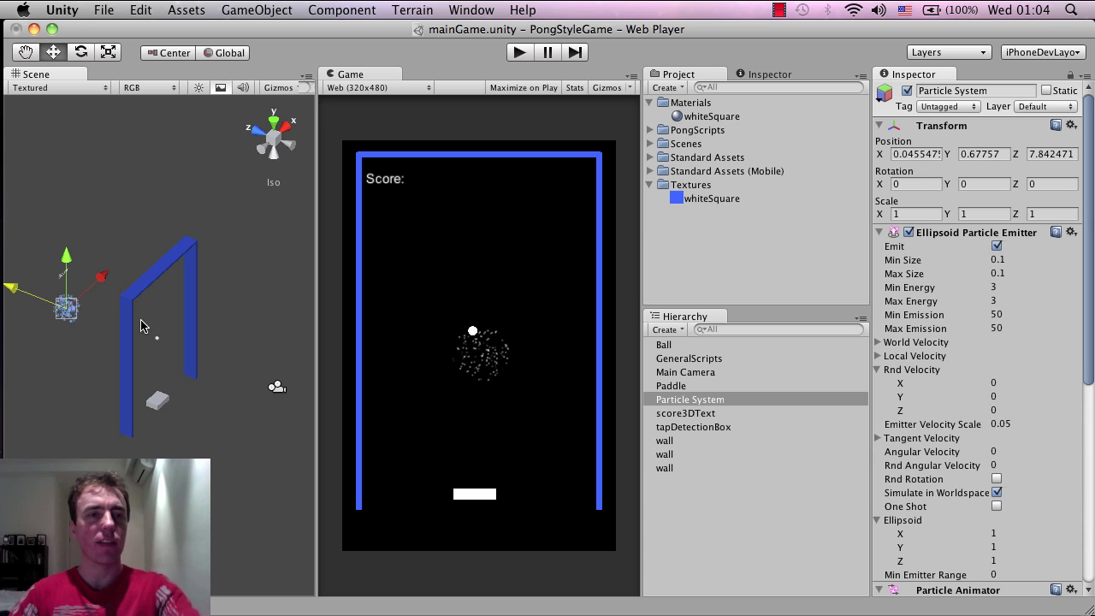
pyautogui.scroll(-2, 93, 310)
pyautogui.moveTo(32, 299); pyautogui.dragTo(9, 294)
pyautogui.scroll(-2, 71, 289)
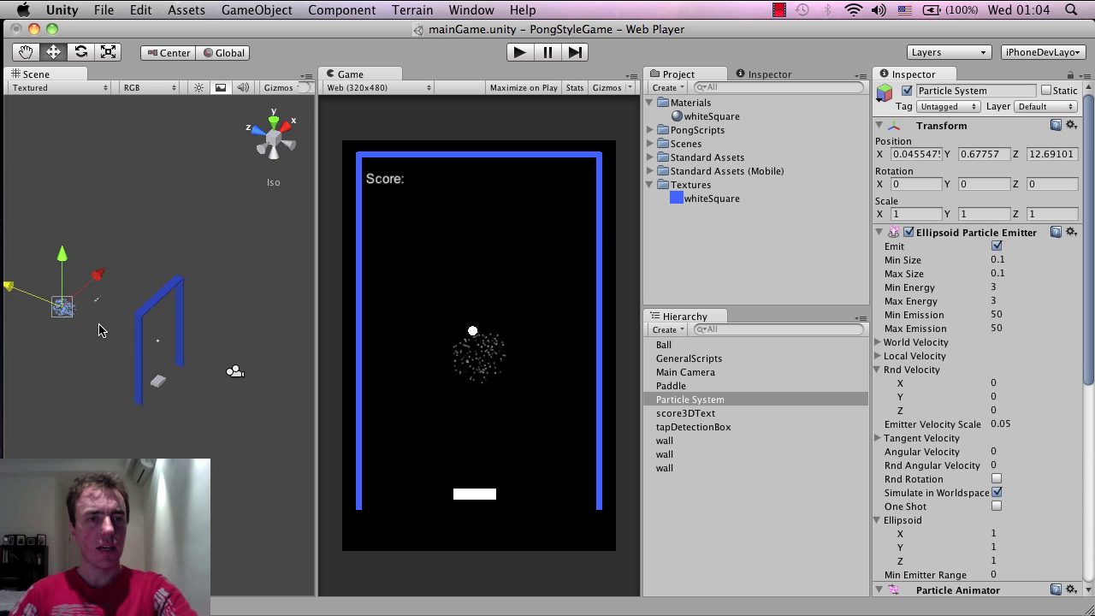
pyautogui.press('f')
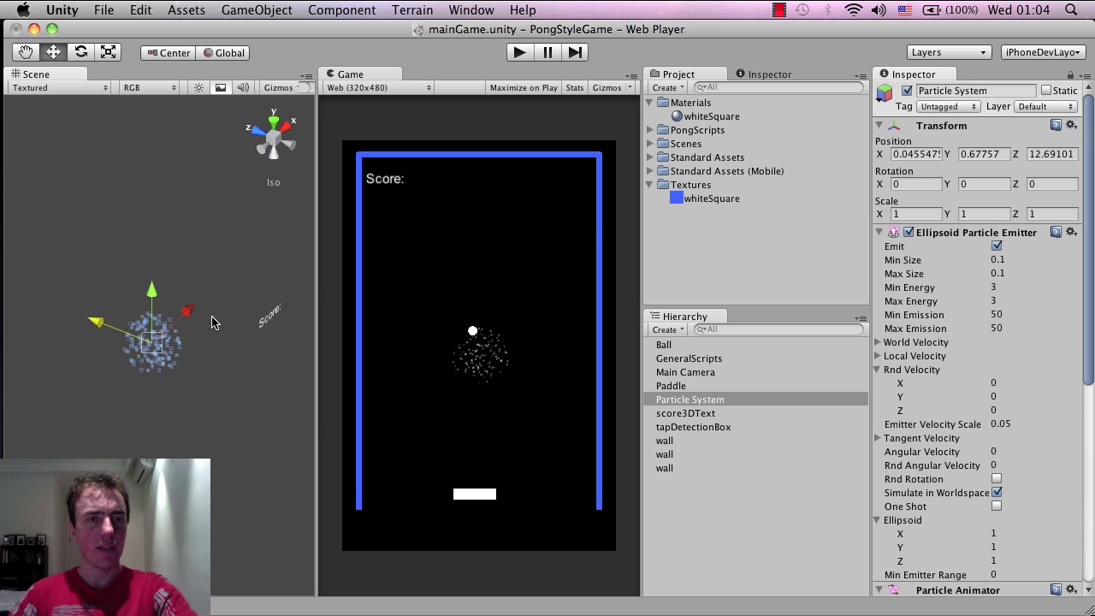
pyautogui.click(291, 147)
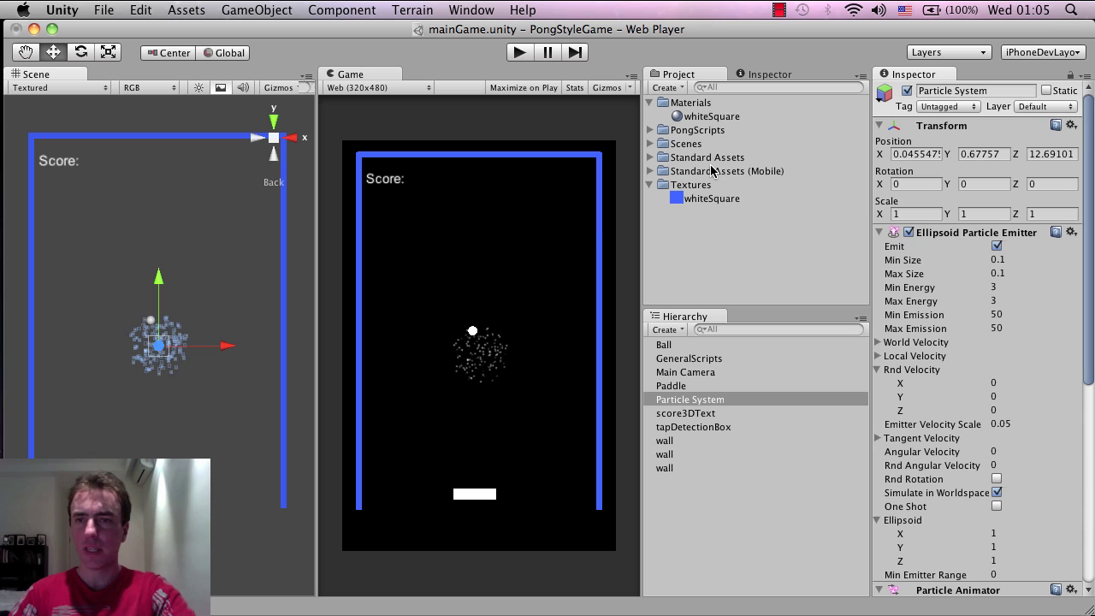
pyautogui.click(1004, 260)
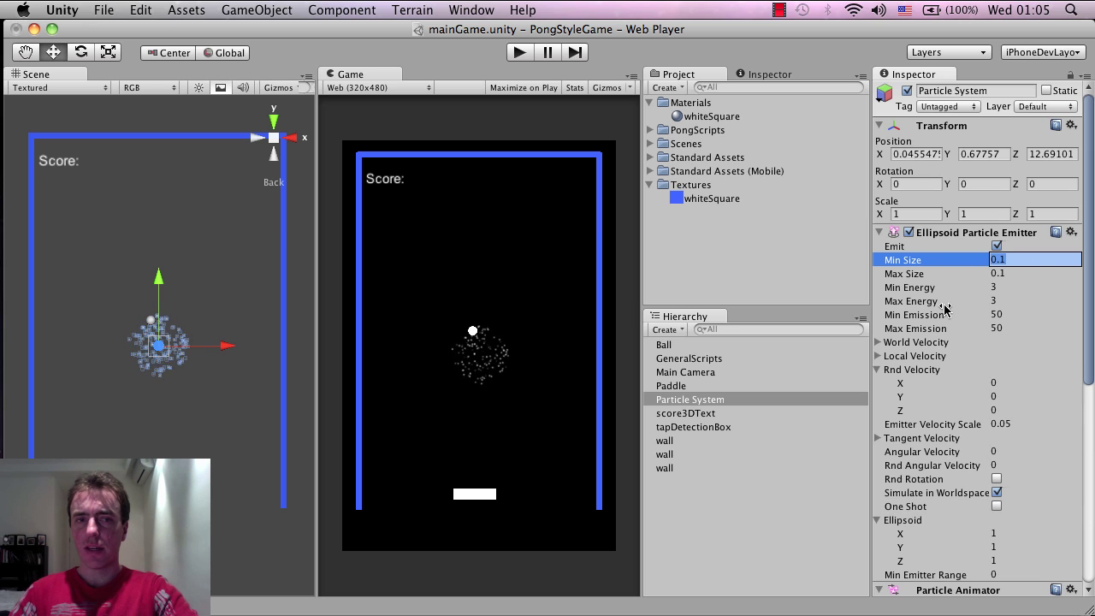
pyautogui.click(737, 401)
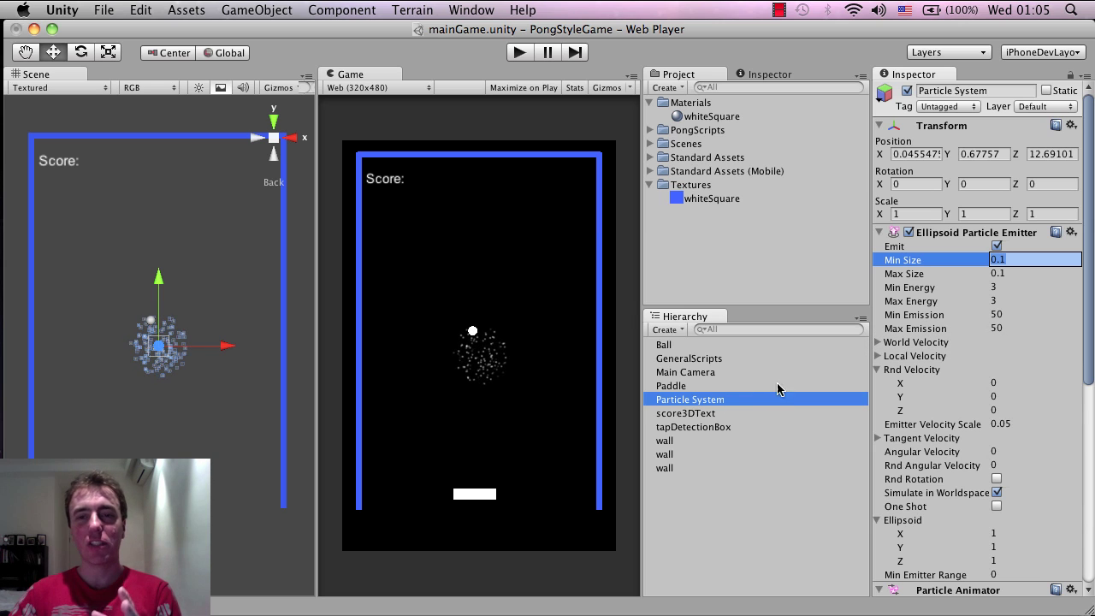
pyautogui.click(719, 387)
pyautogui.click(723, 400)
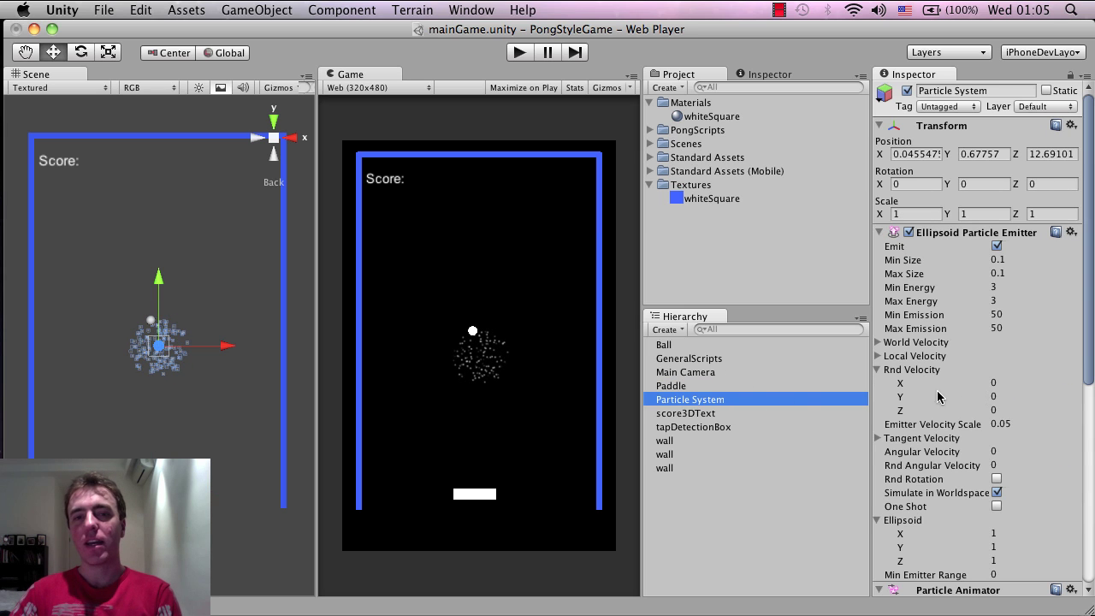
pyautogui.scroll(-5, 990, 392)
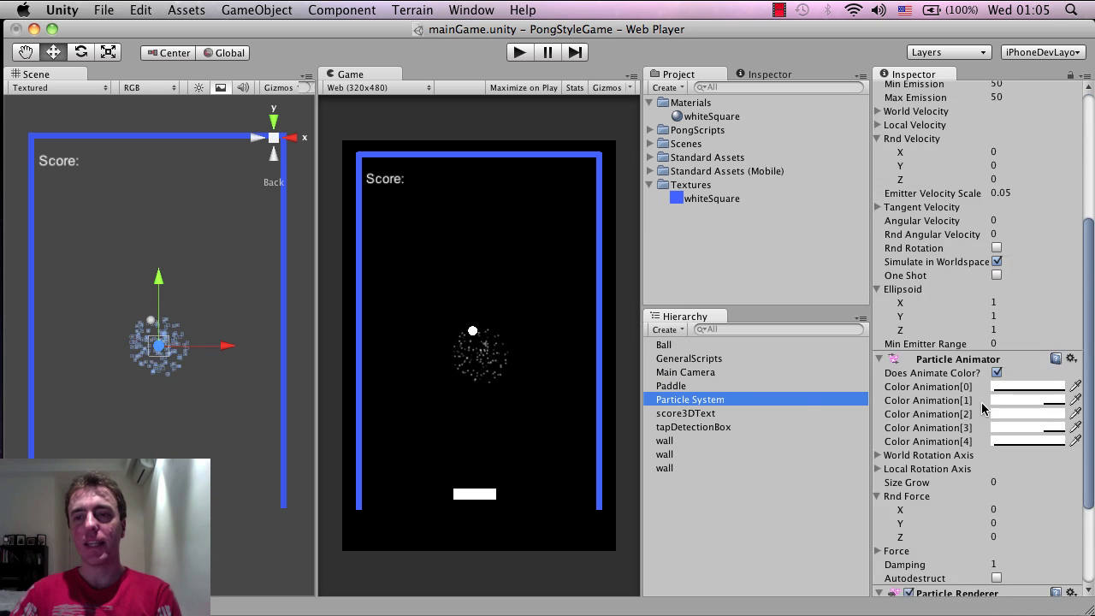
pyautogui.scroll(5, 984, 391)
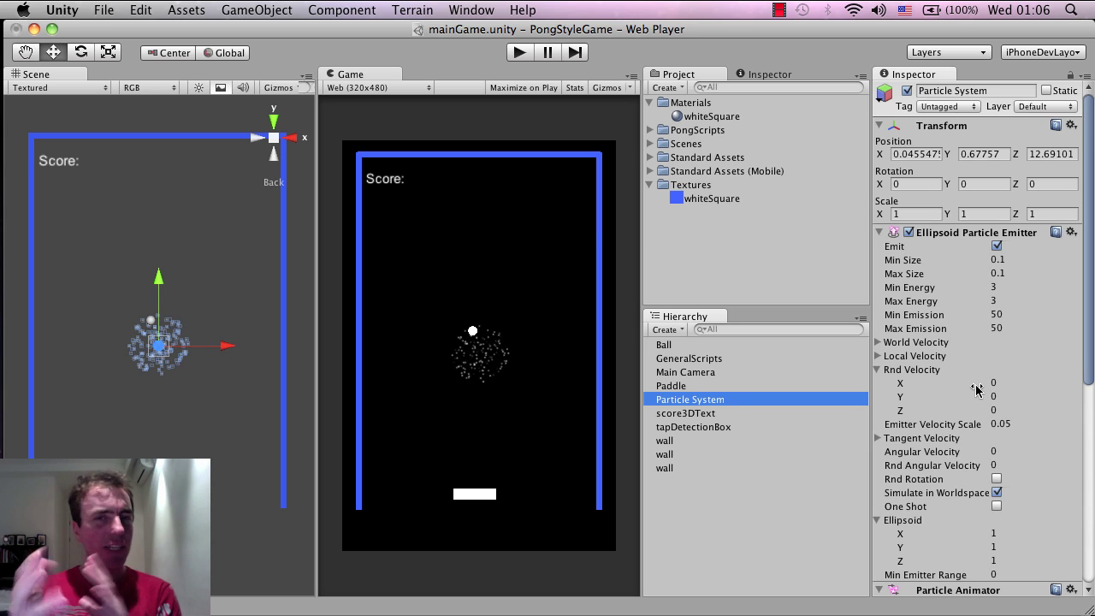
# Set the Ellipsoid Particle Emitter's Min Size and Max Size to 1.
pyautogui.scroll(-3, 978, 389)
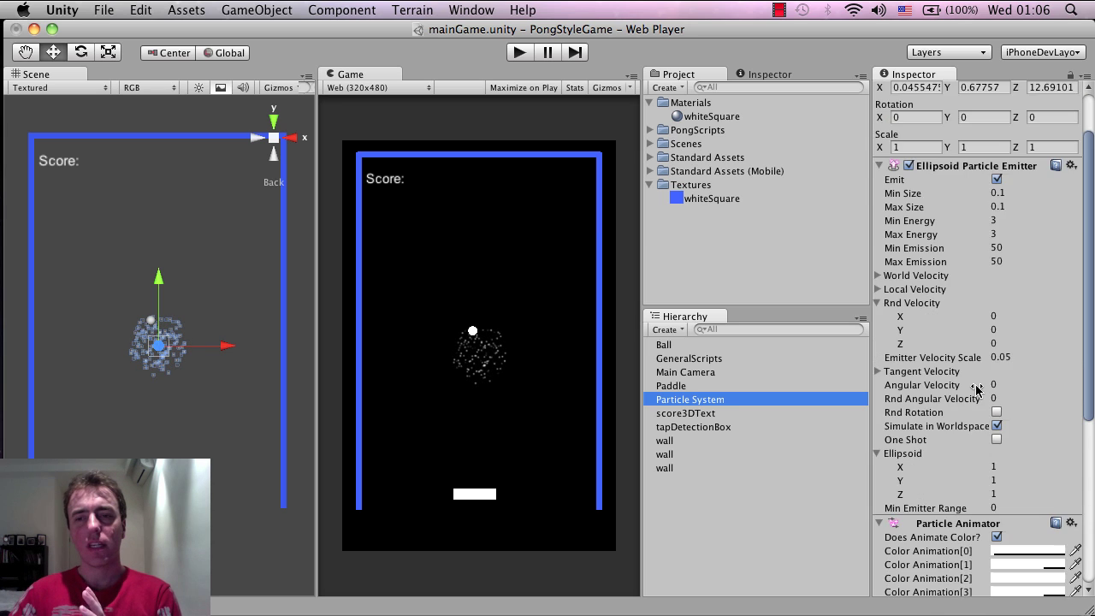
pyautogui.scroll(-6, 977, 389)
pyautogui.scroll(10, 978, 389)
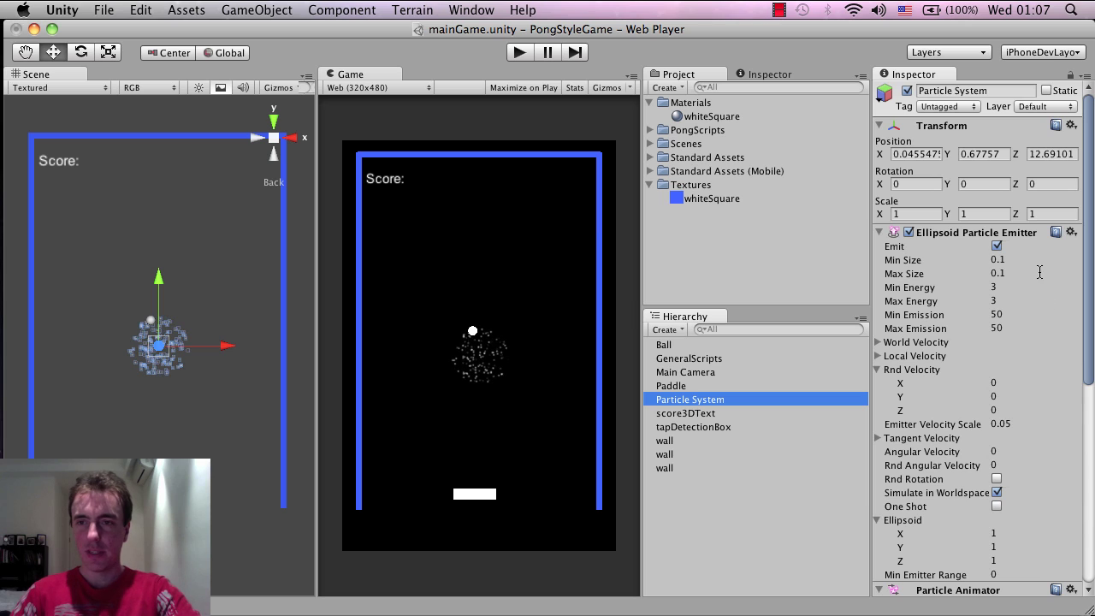
pyautogui.click(1018, 259)
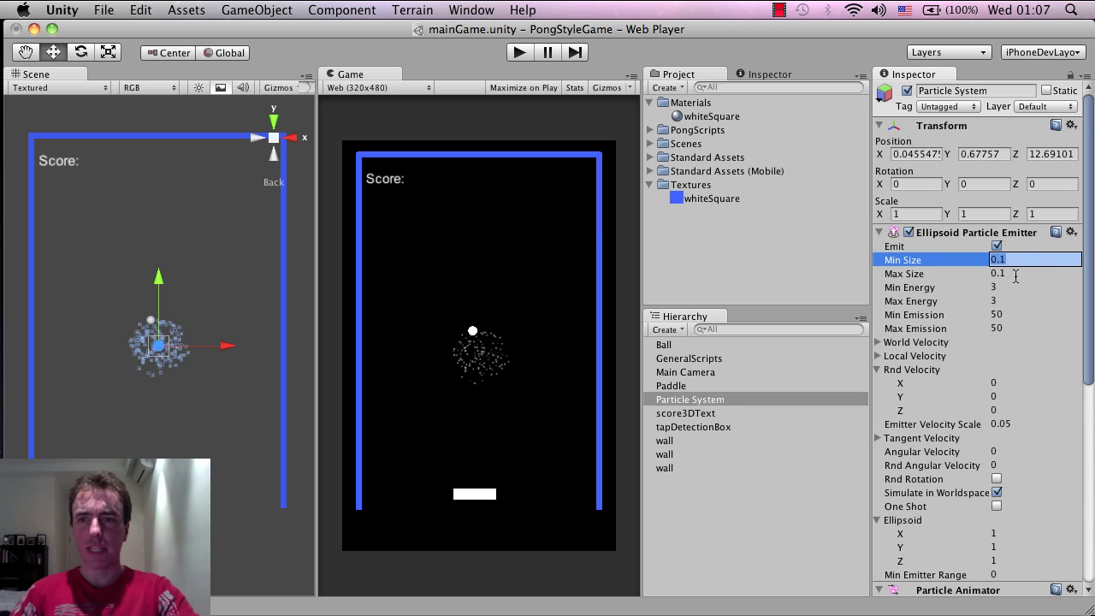
pyautogui.write('1')
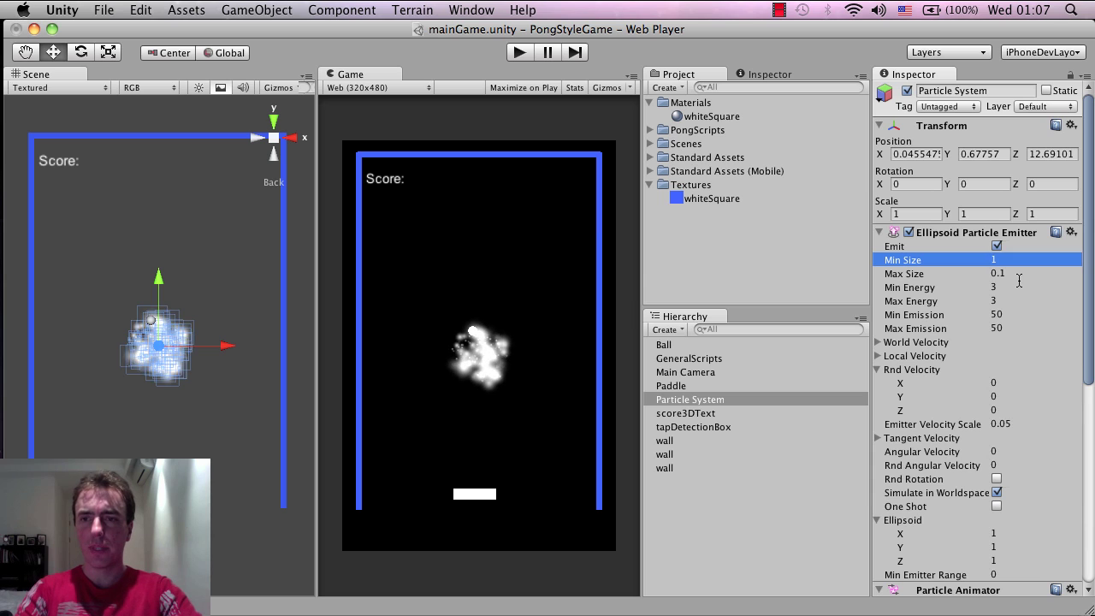
pyautogui.click(1019, 278)
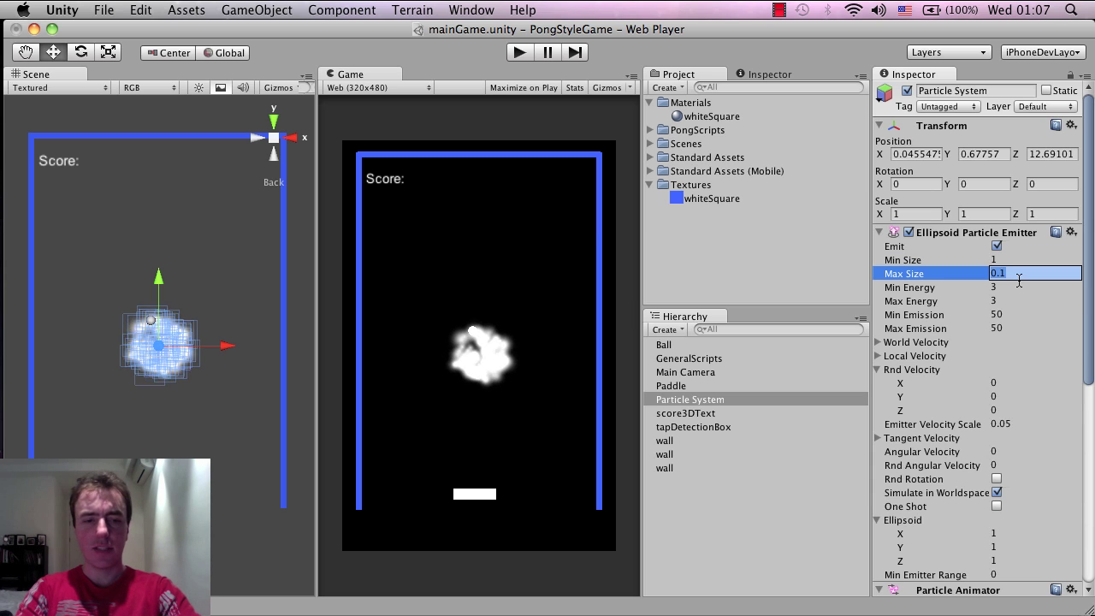
pyautogui.write('1')
pyautogui.press('Return')
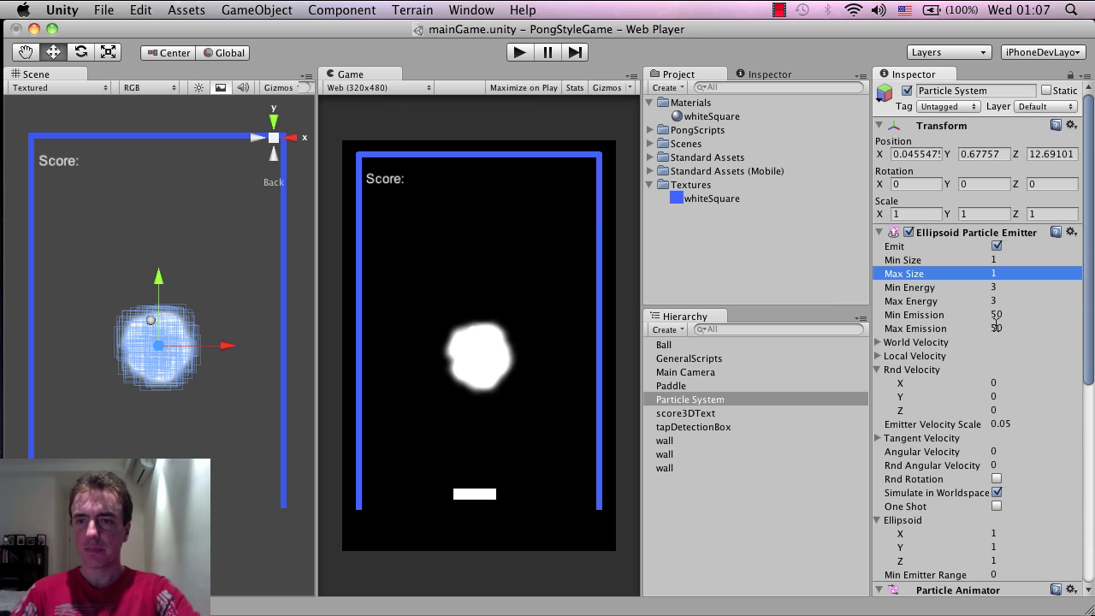
# Go through the emitter's Energy (3) and Emission (50) fields.
pyautogui.click(1006, 287)
pyautogui.click(1016, 298)
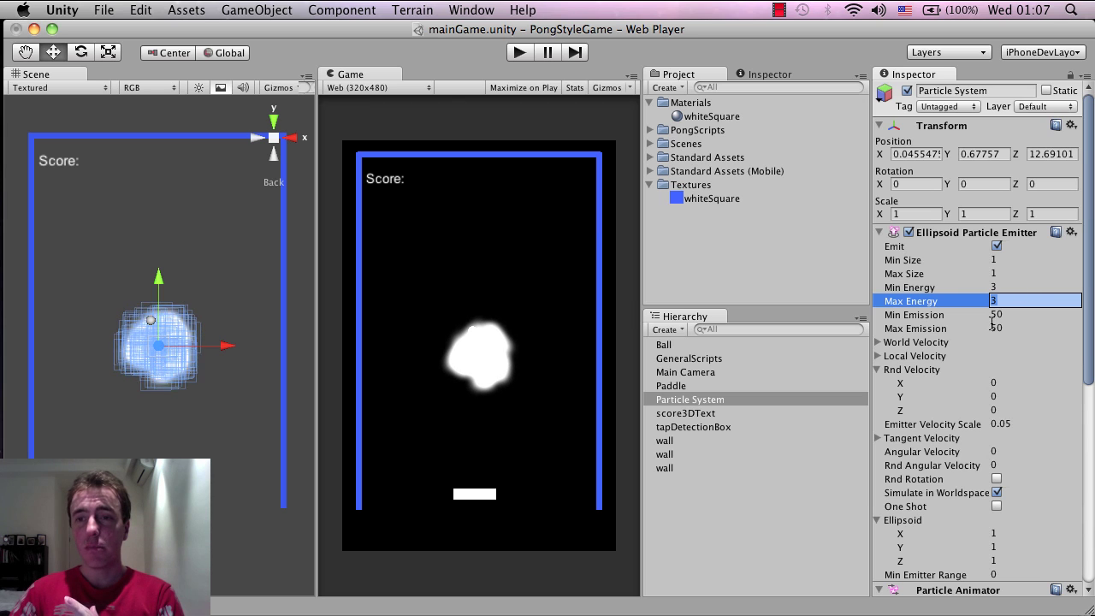
pyautogui.click(1018, 314)
pyautogui.click(1015, 329)
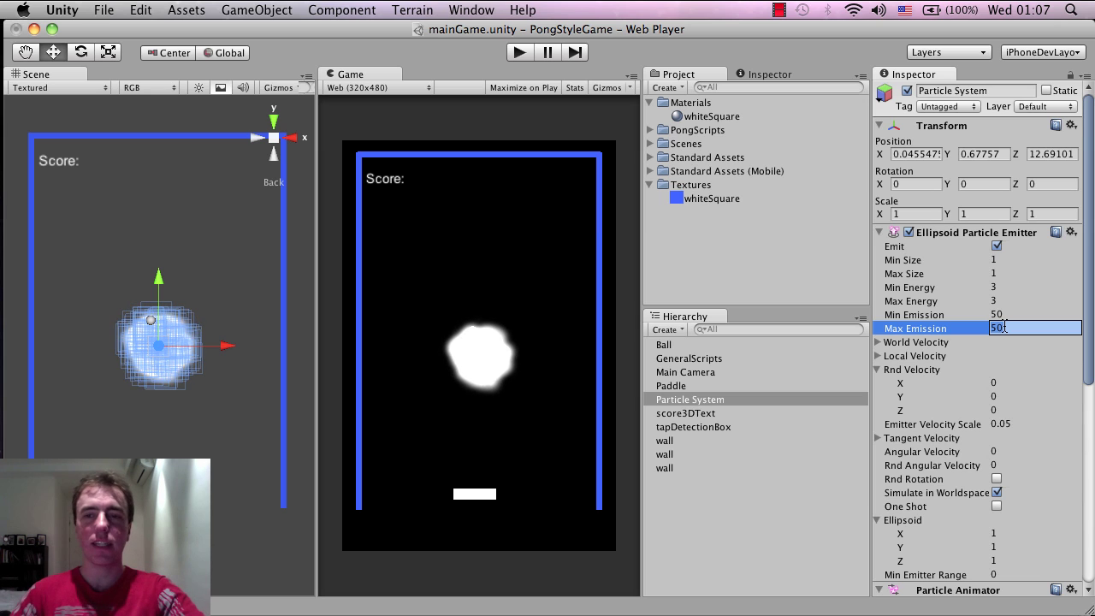
pyautogui.scroll(-3, 1004, 325)
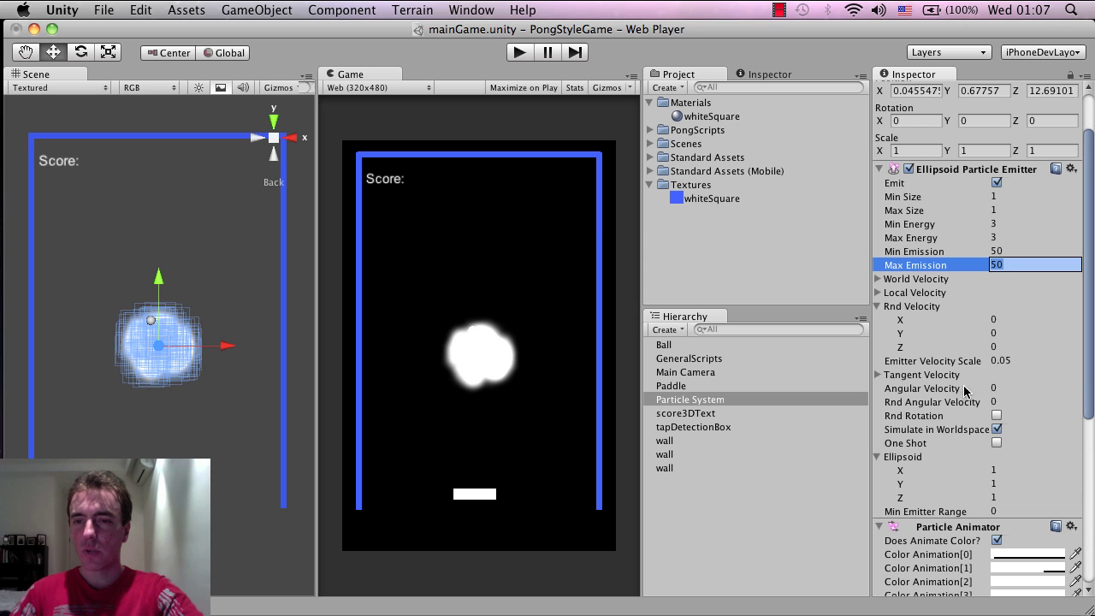
pyautogui.scroll(-6, 1036, 342)
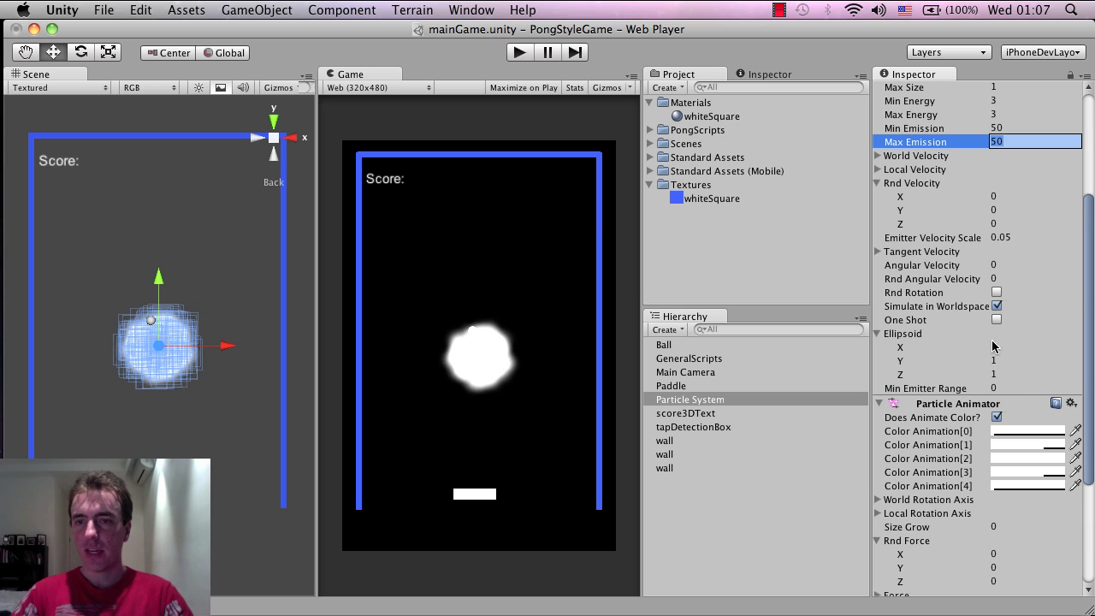
# Set the emitter's Ellipsoid to X 5, Y 5 and Z 0.
pyautogui.click(1015, 360)
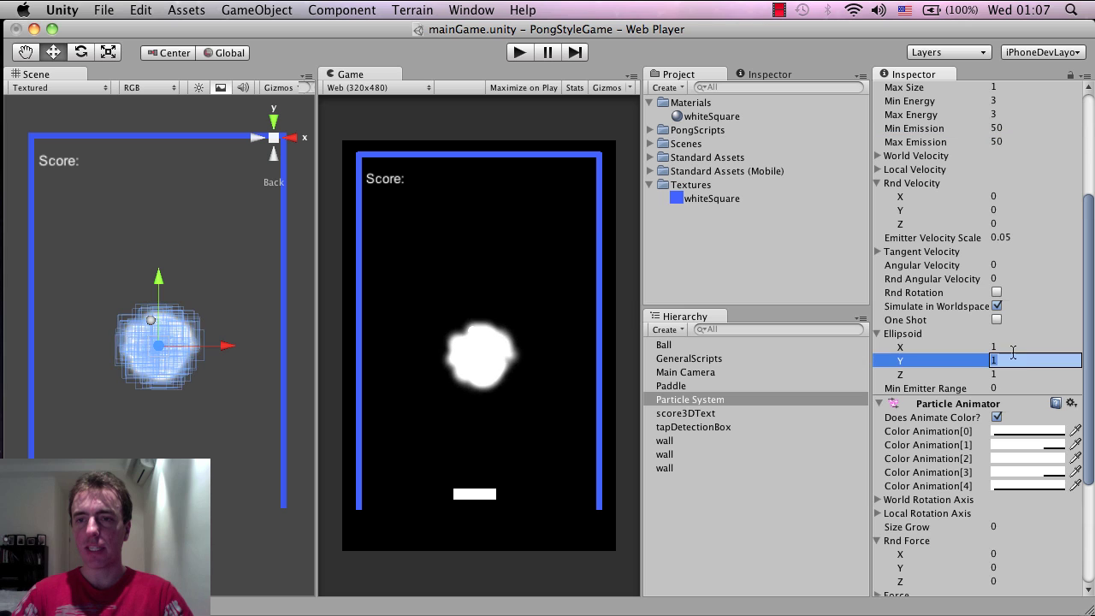
pyautogui.click(1018, 348)
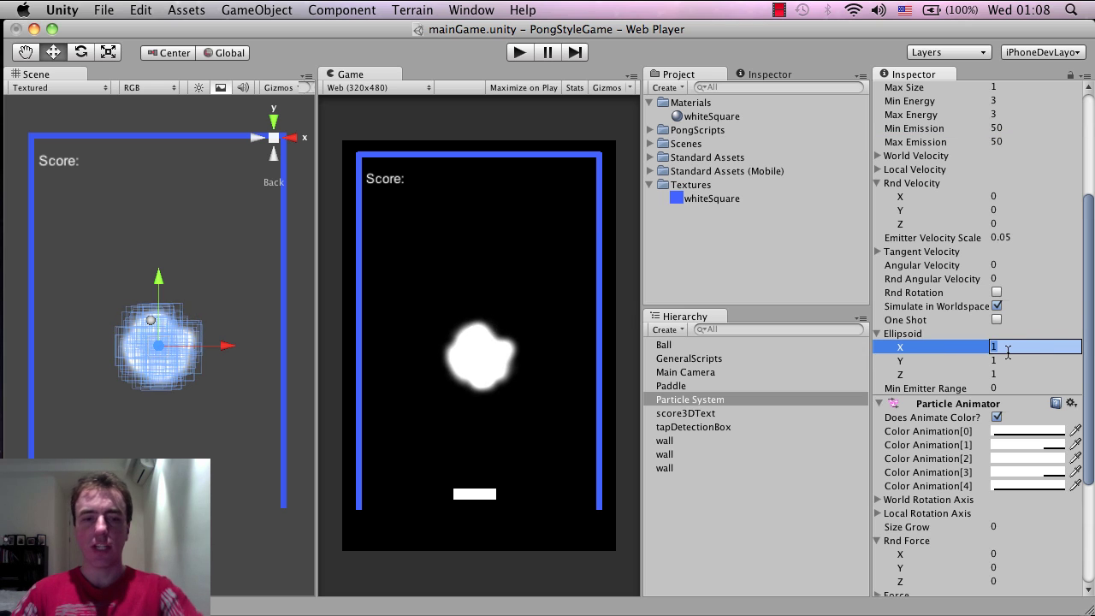
pyautogui.write('5')
pyautogui.press('Return')
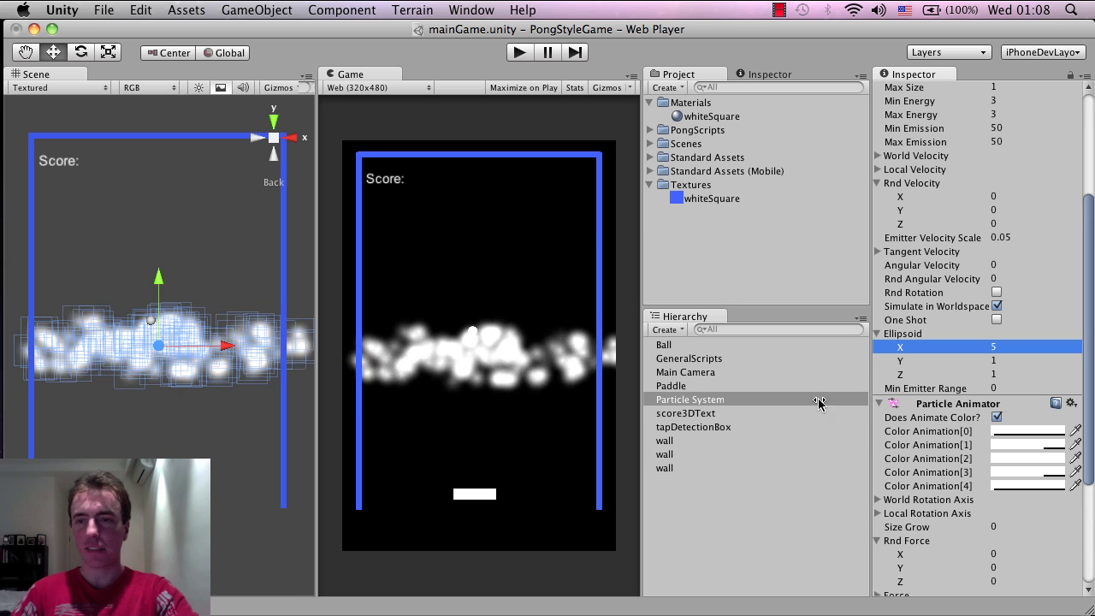
pyautogui.press('Tab')
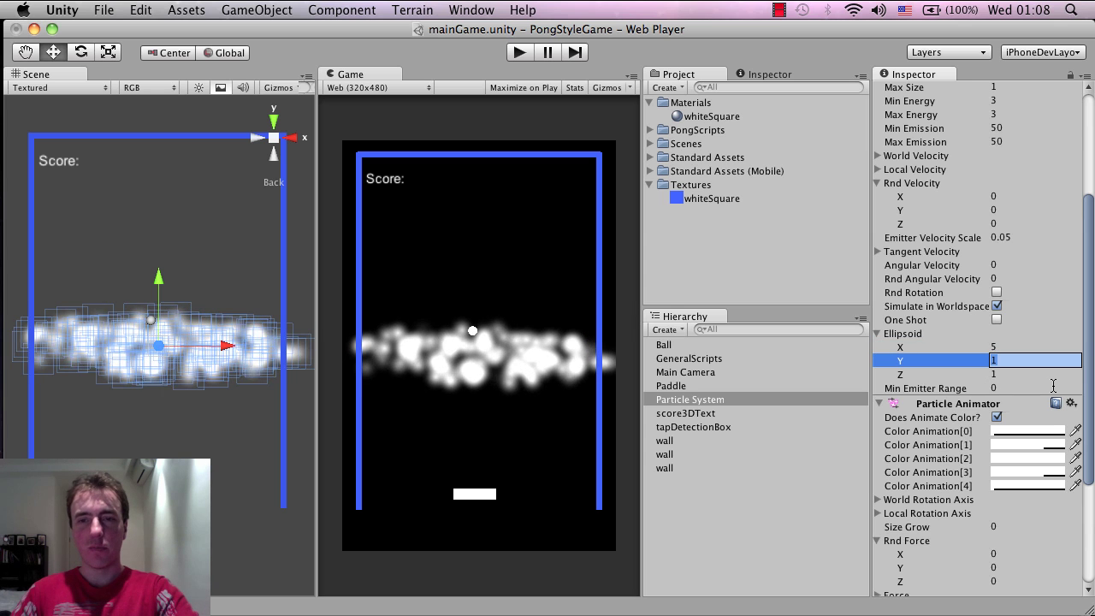
pyautogui.write('5')
pyautogui.press('Return')
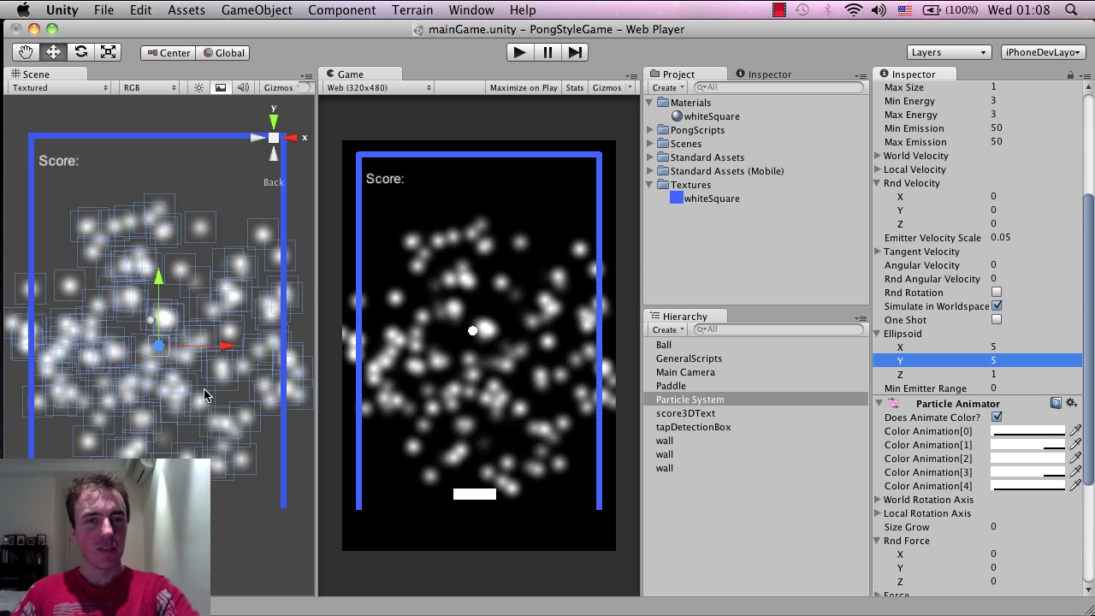
pyautogui.scroll(-1, 226, 372)
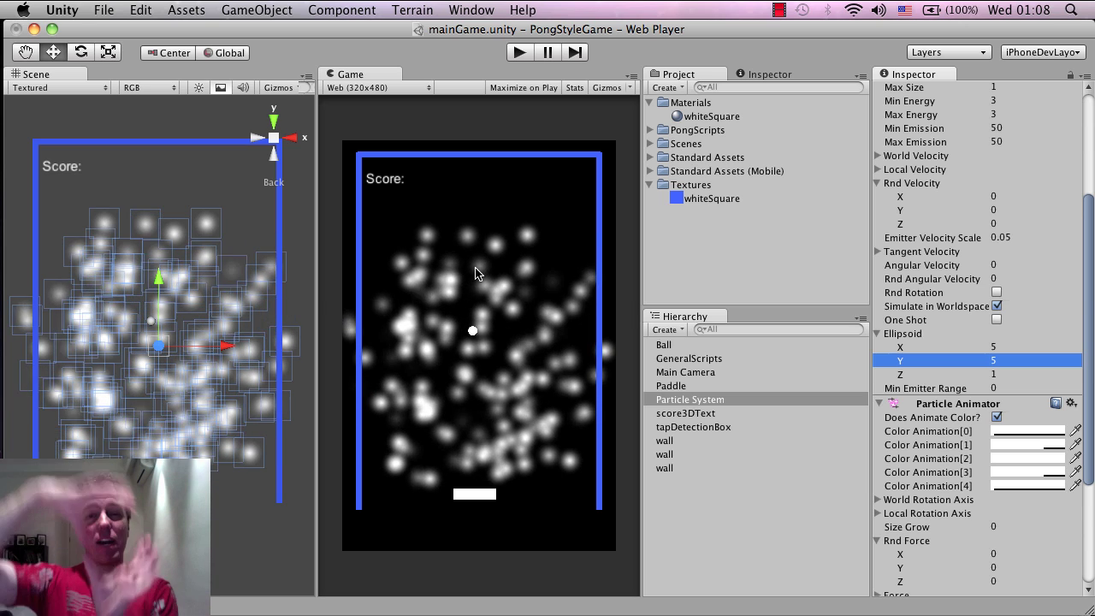
pyautogui.click(1002, 375)
pyautogui.write('0')
pyautogui.press('Return')
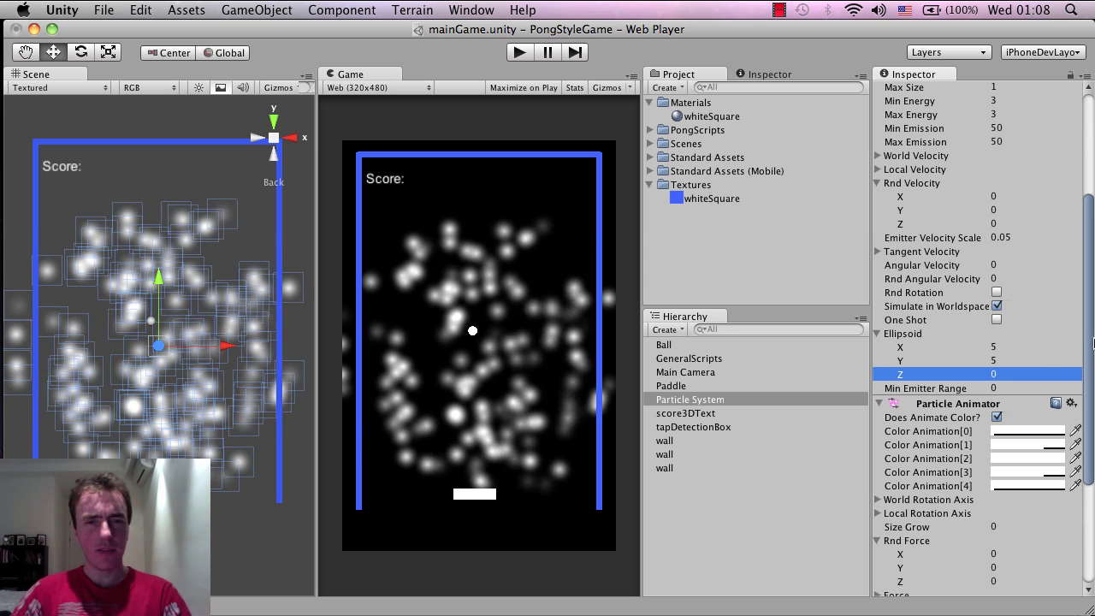
pyautogui.scroll(-5, 937, 359)
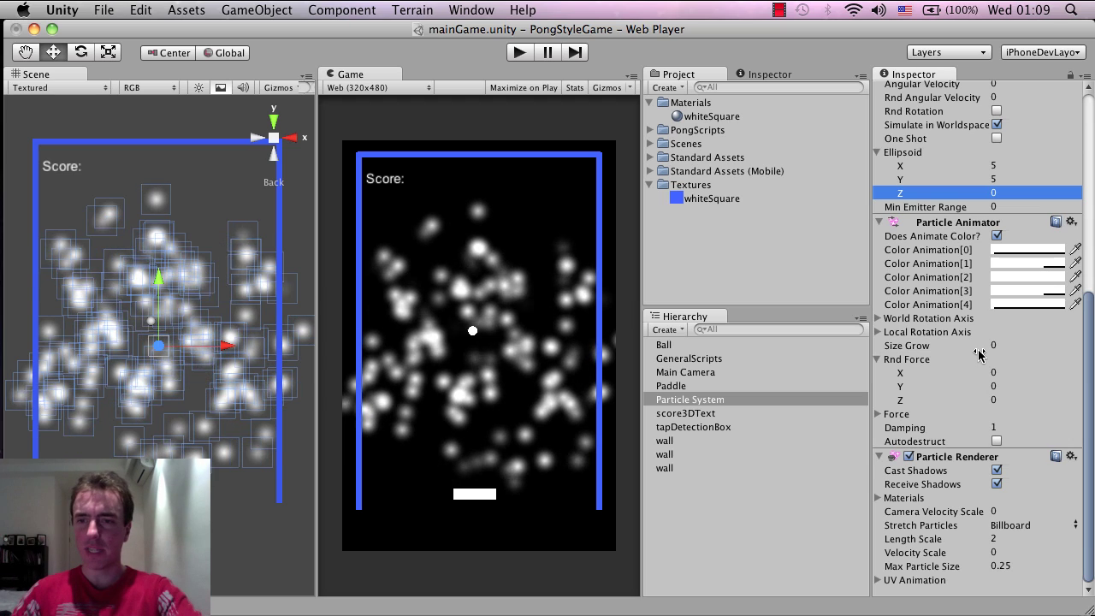
# Expand Rnd Velocity and set both its X and Y values to 8.
pyautogui.scroll(10, 993, 363)
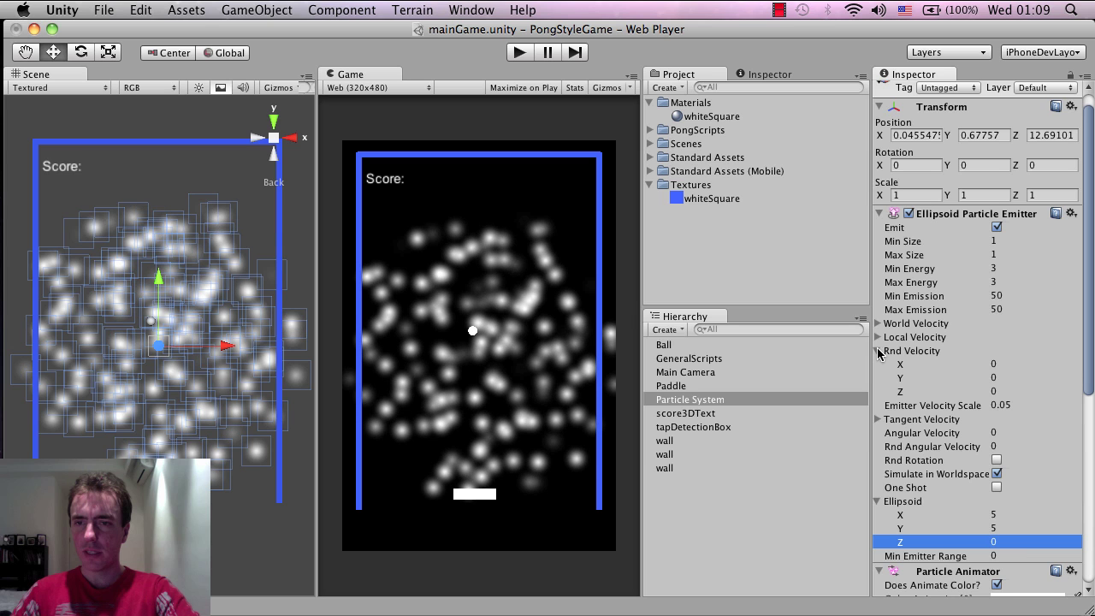
pyautogui.click(878, 351)
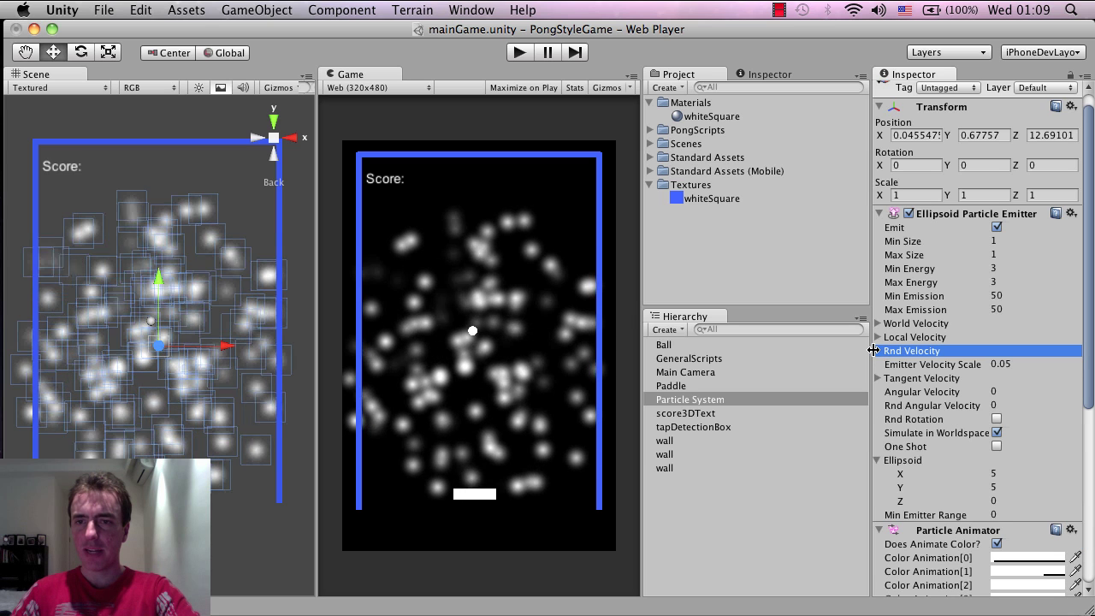
pyautogui.click(876, 351)
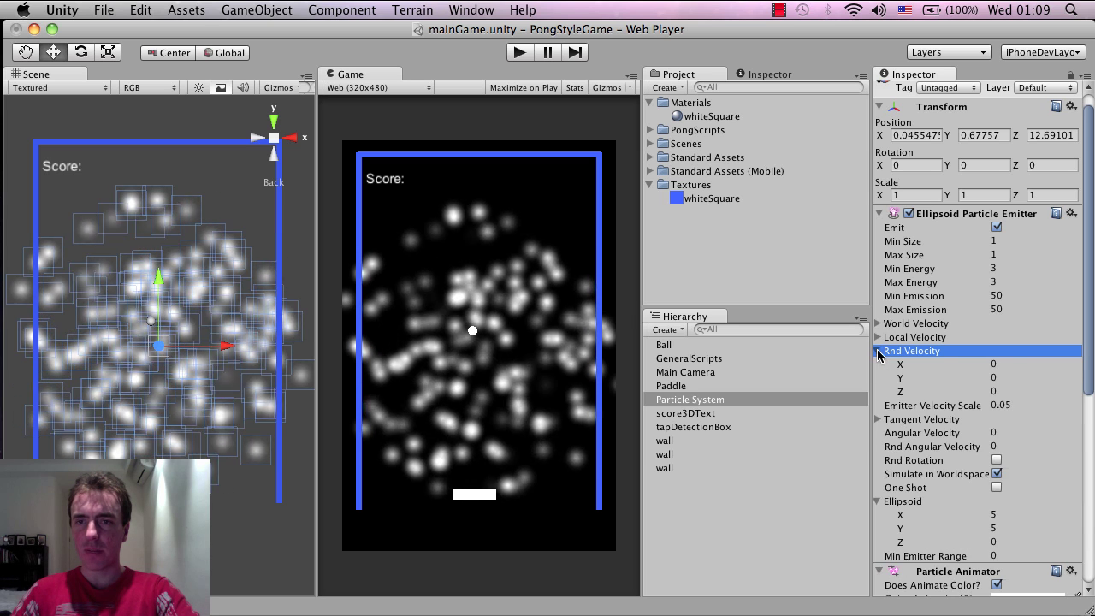
pyautogui.click(996, 363)
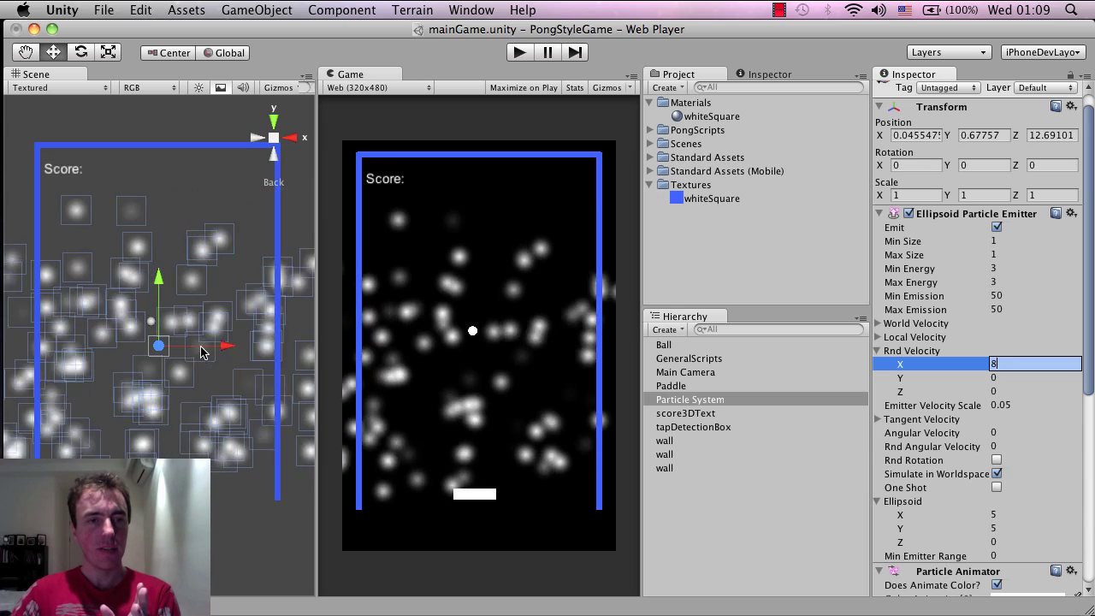
pyautogui.scroll(-2, 202, 352)
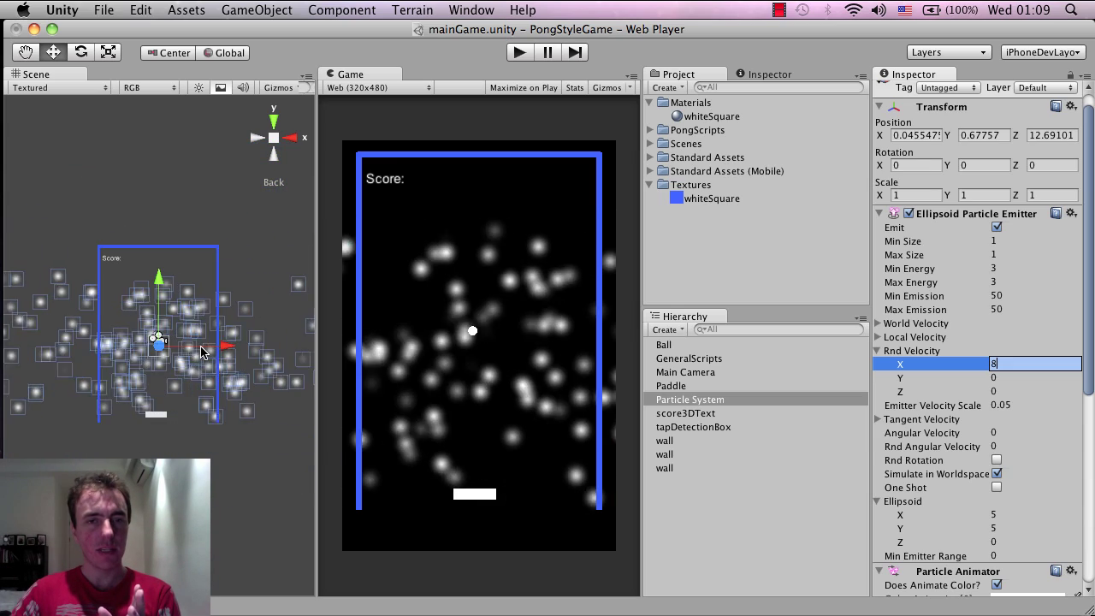
pyautogui.press('Tab')
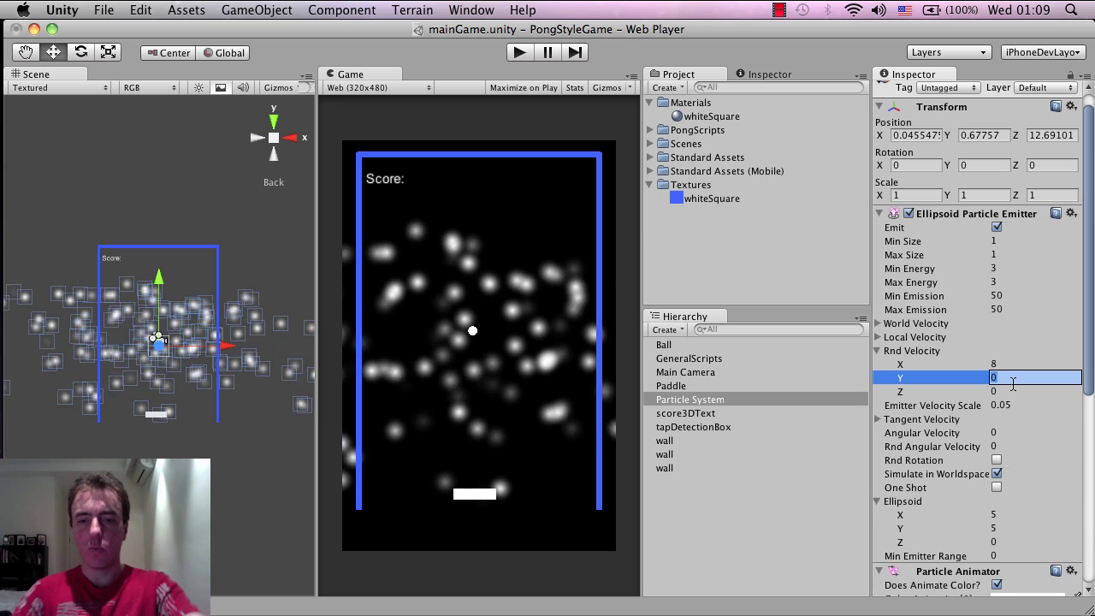
pyautogui.press('Return')
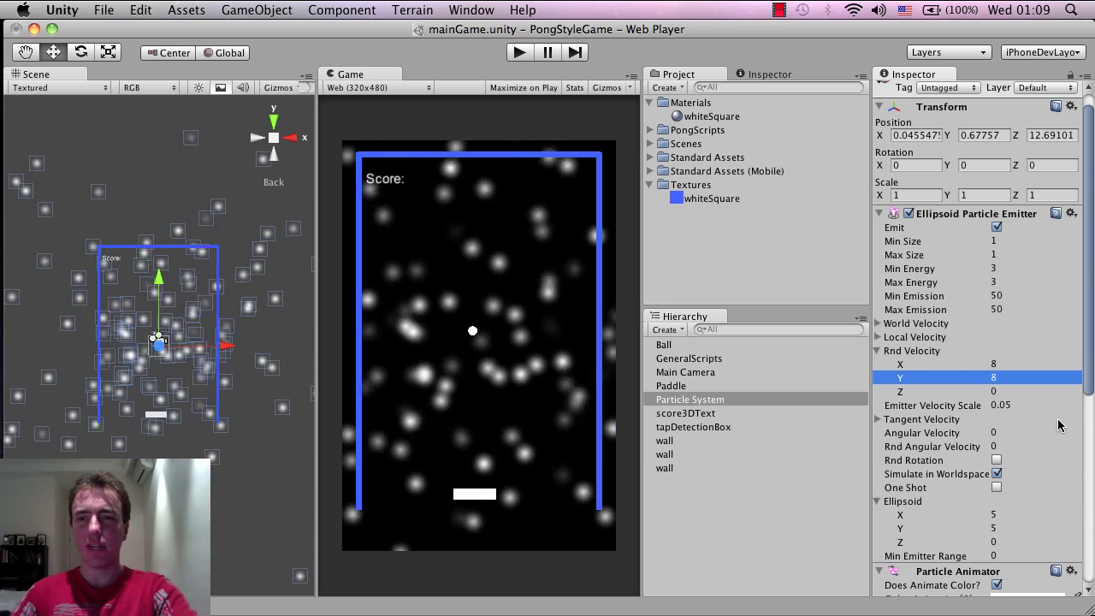
pyautogui.scroll(-10, 1058, 425)
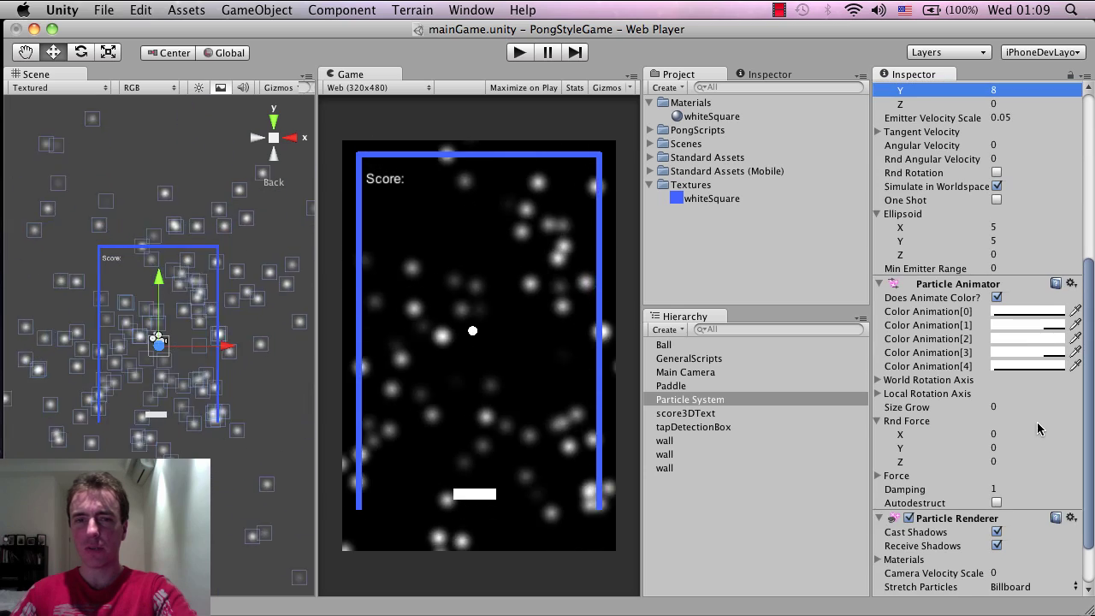
pyautogui.scroll(2, 1038, 429)
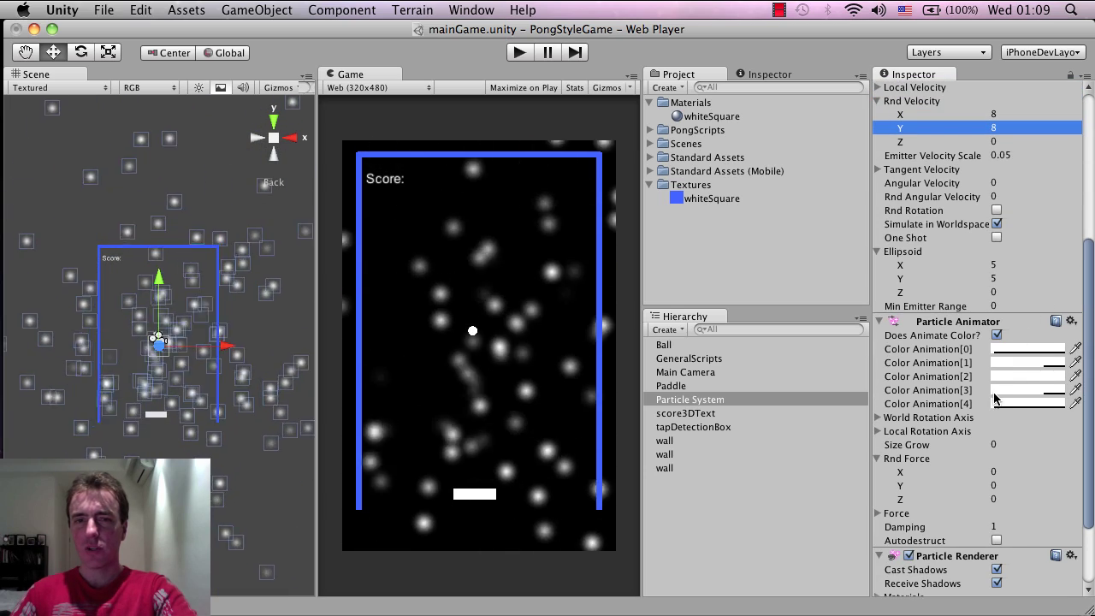
pyautogui.scroll(-5, 995, 432)
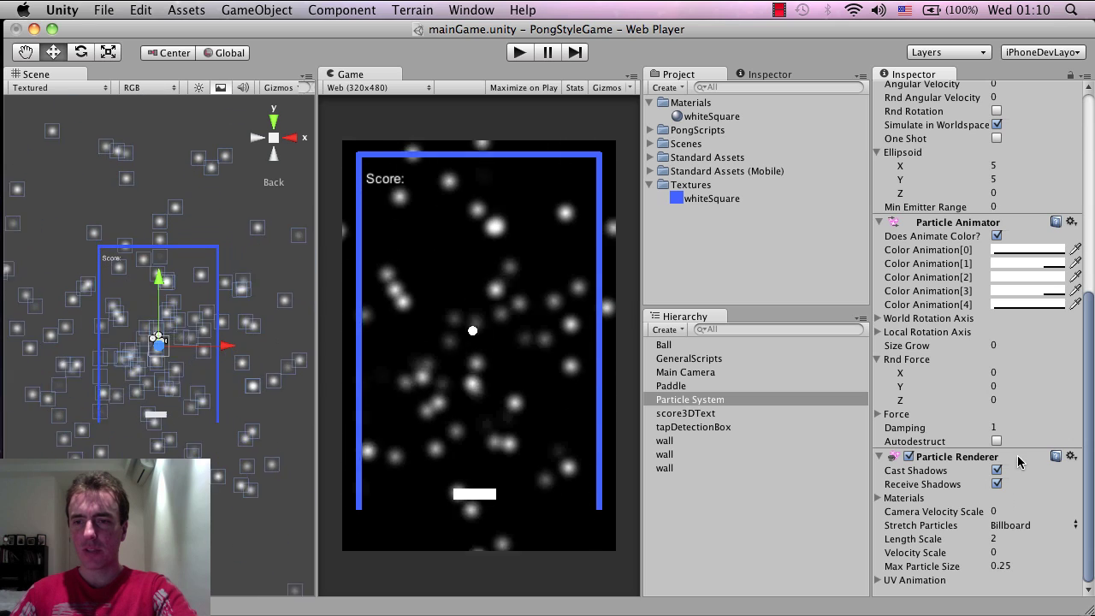
# Set the Particle Renderer's Stretch Particles mode to Stretched.
pyautogui.click(1021, 526)
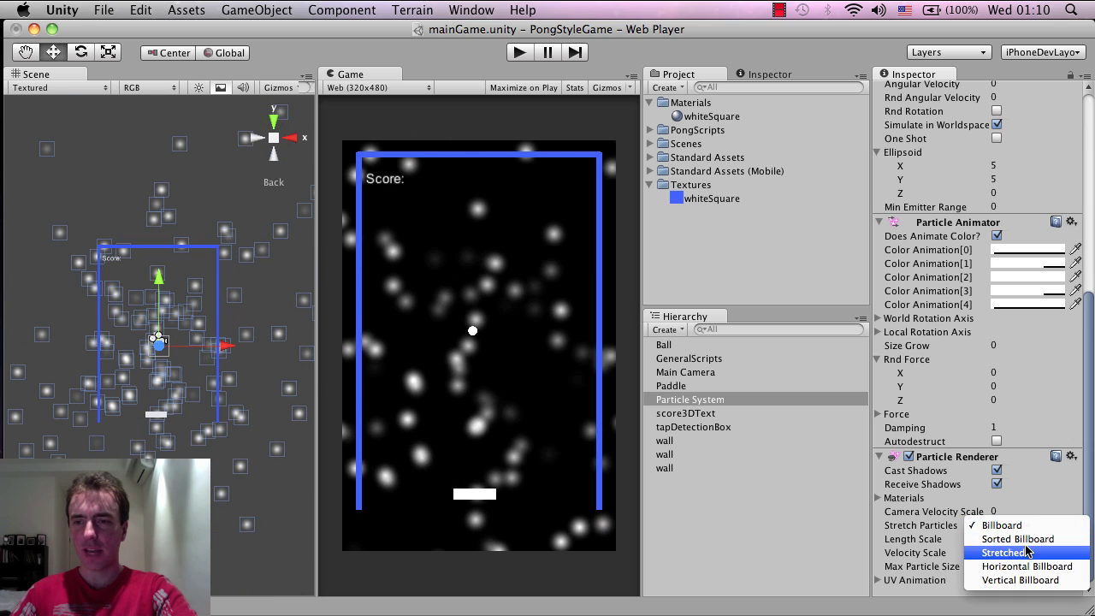
pyautogui.click(1026, 553)
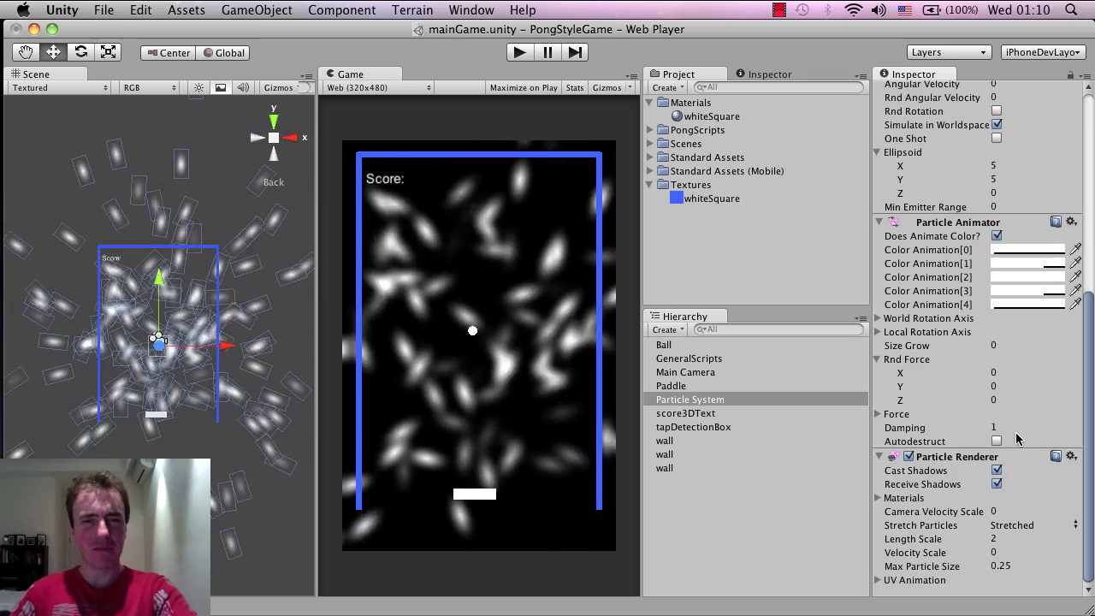
pyautogui.scroll(10, 1015, 424)
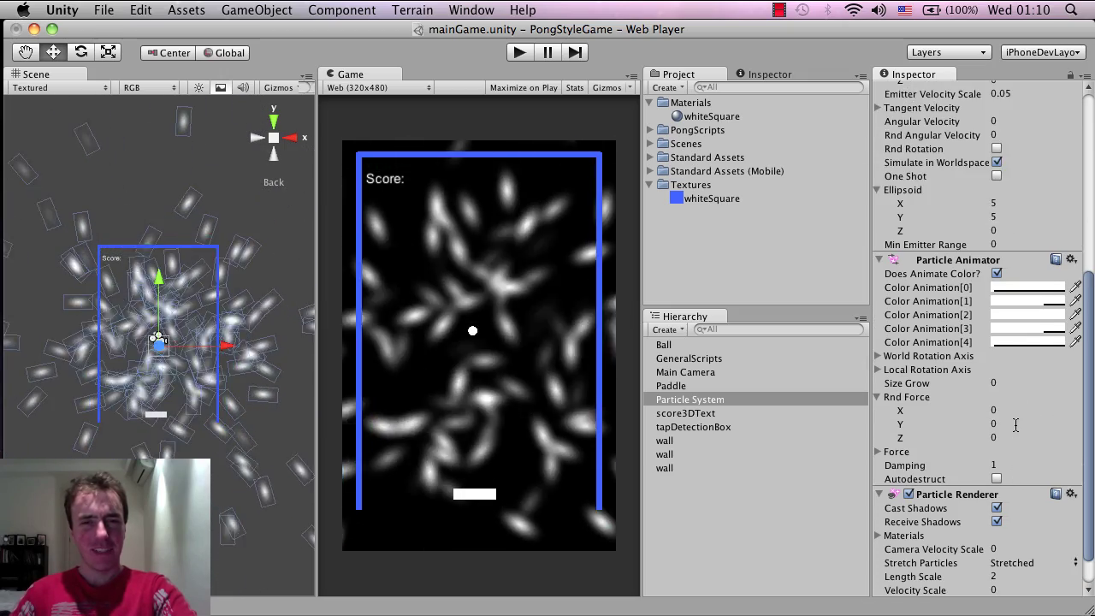
pyautogui.scroll(-5, 1017, 432)
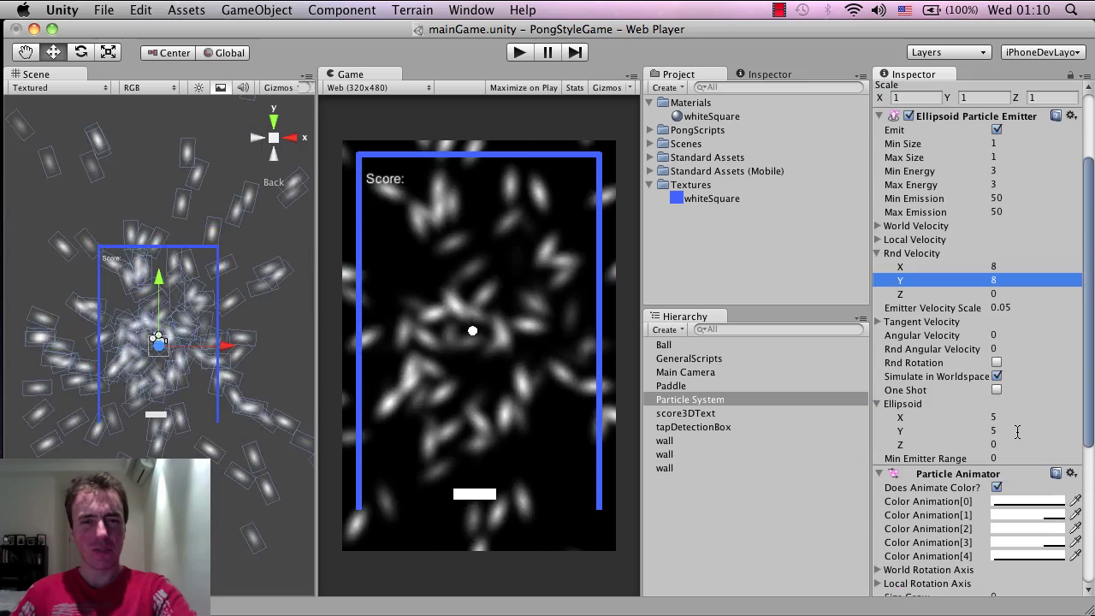
pyautogui.scroll(5, 1017, 432)
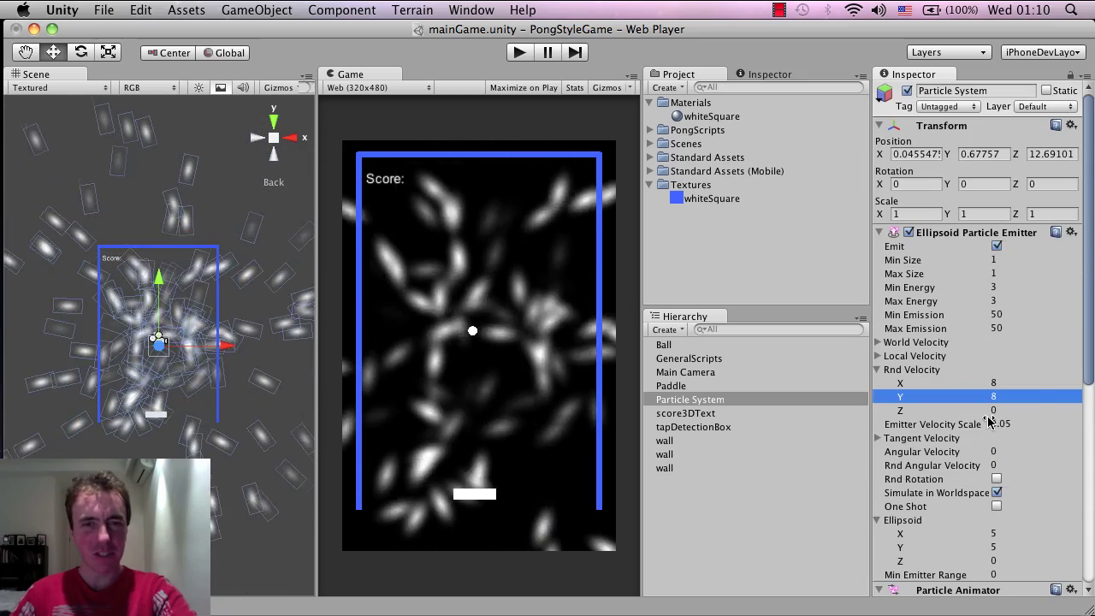
# Set both Min Emission and Max Emission to 30.
pyautogui.click(1029, 315)
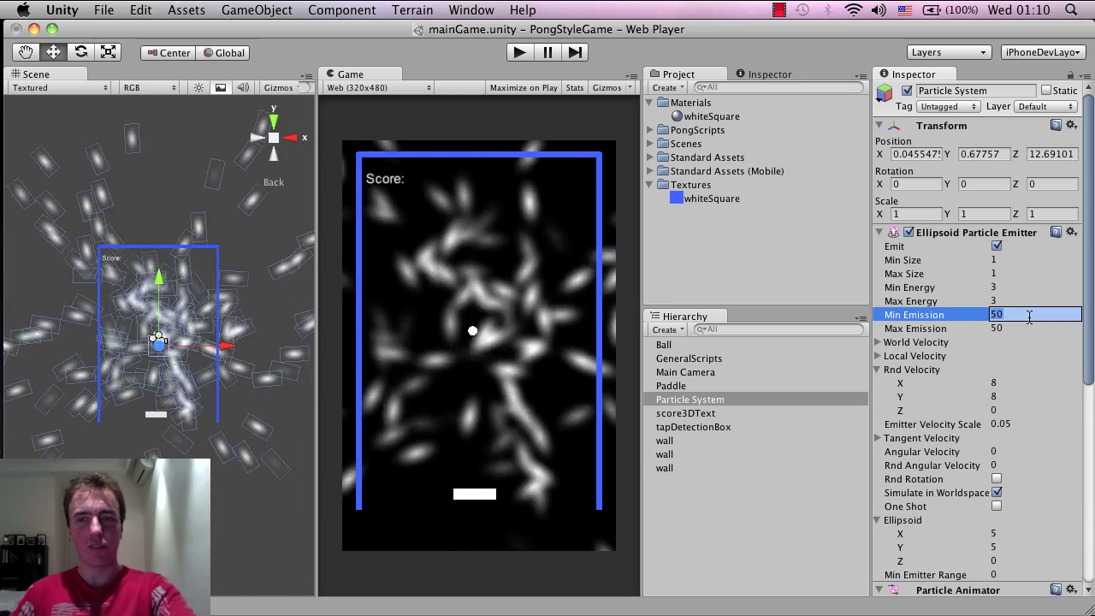
pyautogui.write('30')
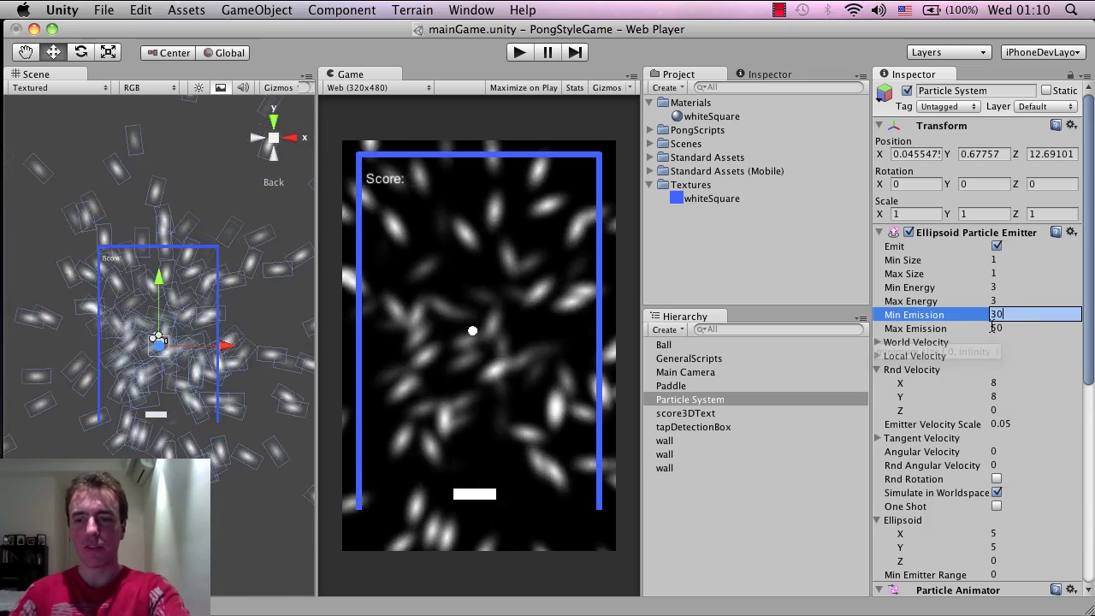
pyautogui.press('Return')
pyautogui.click(1028, 327)
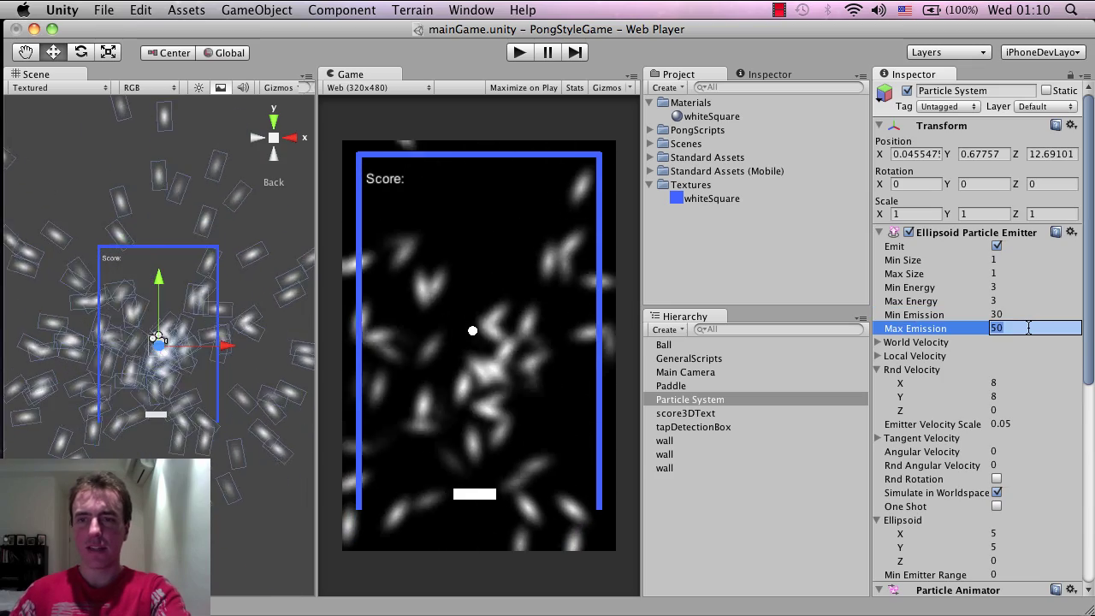
pyautogui.press('Return')
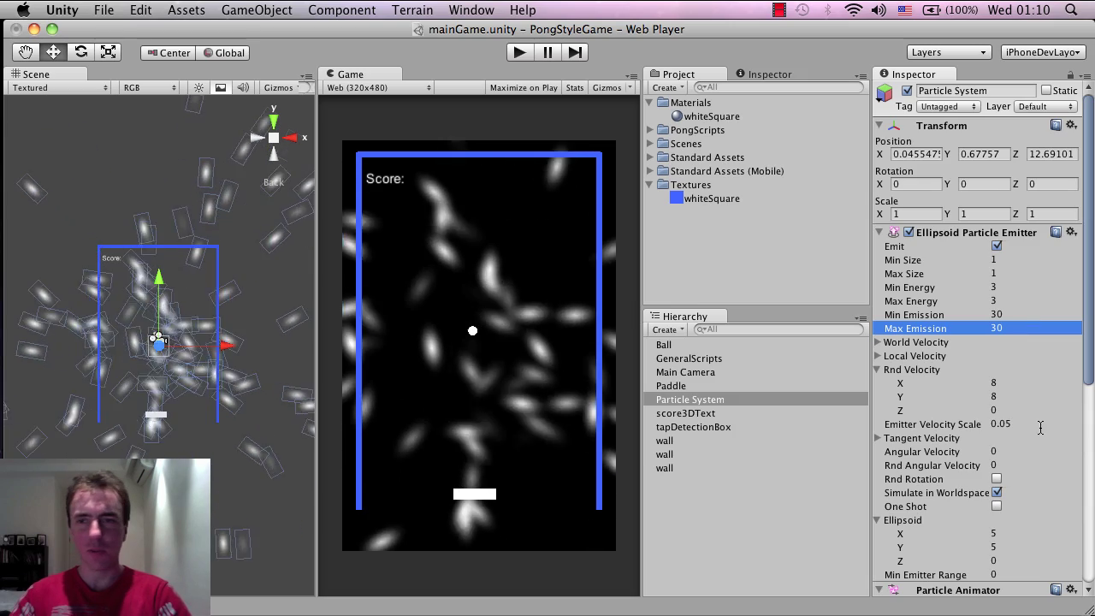
pyautogui.scroll(-10, 974, 360)
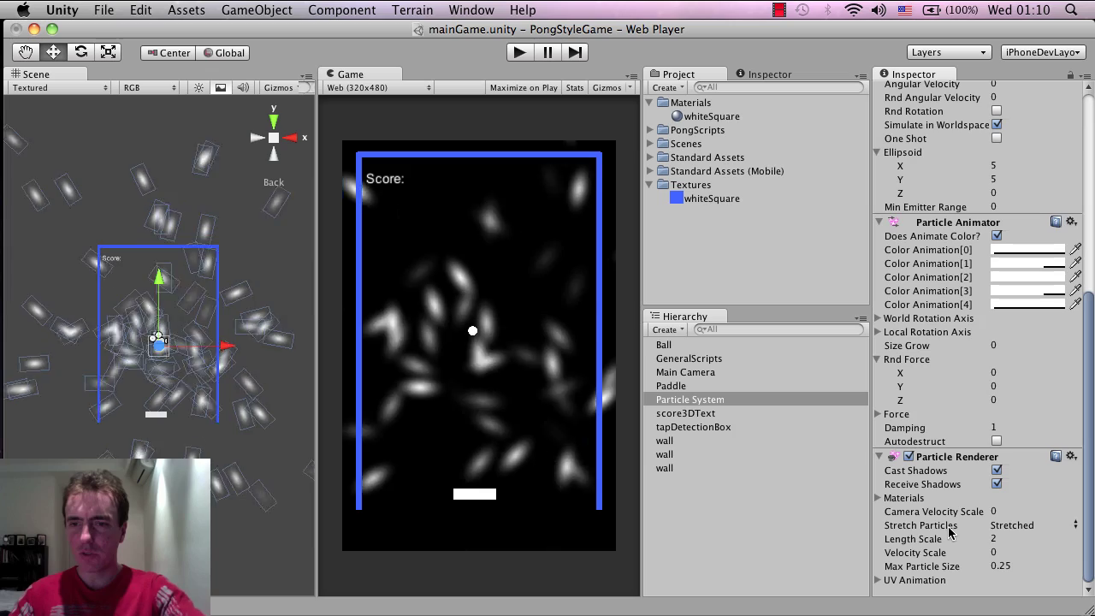
# Scrub the Particle Renderer's Length Scale up to about 6.63.
pyautogui.click(904, 543)
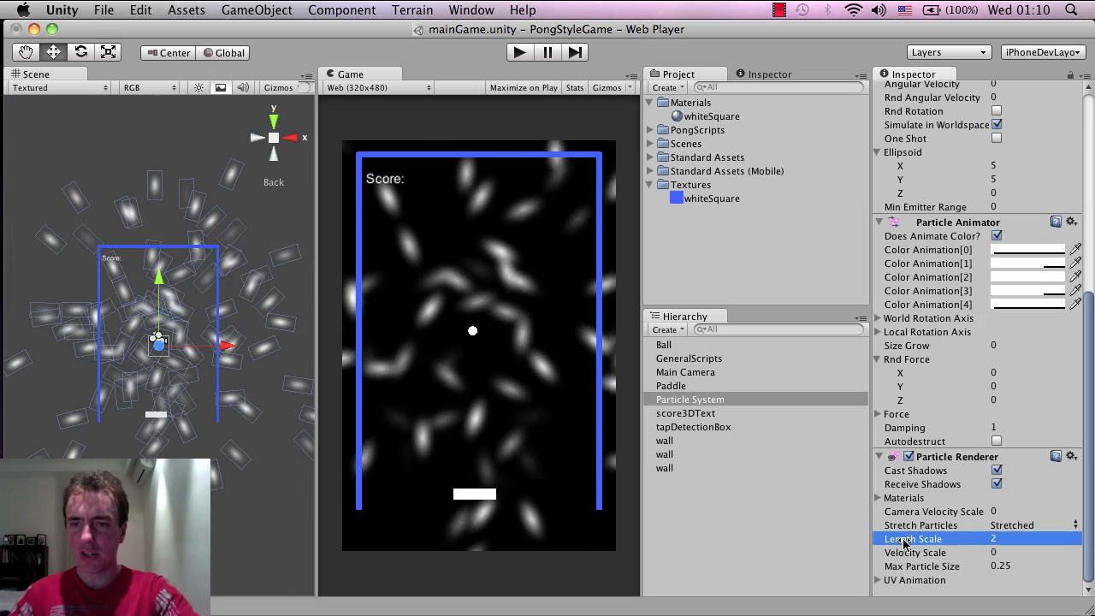
pyautogui.moveTo(905, 542); pyautogui.dragTo(1044, 538)
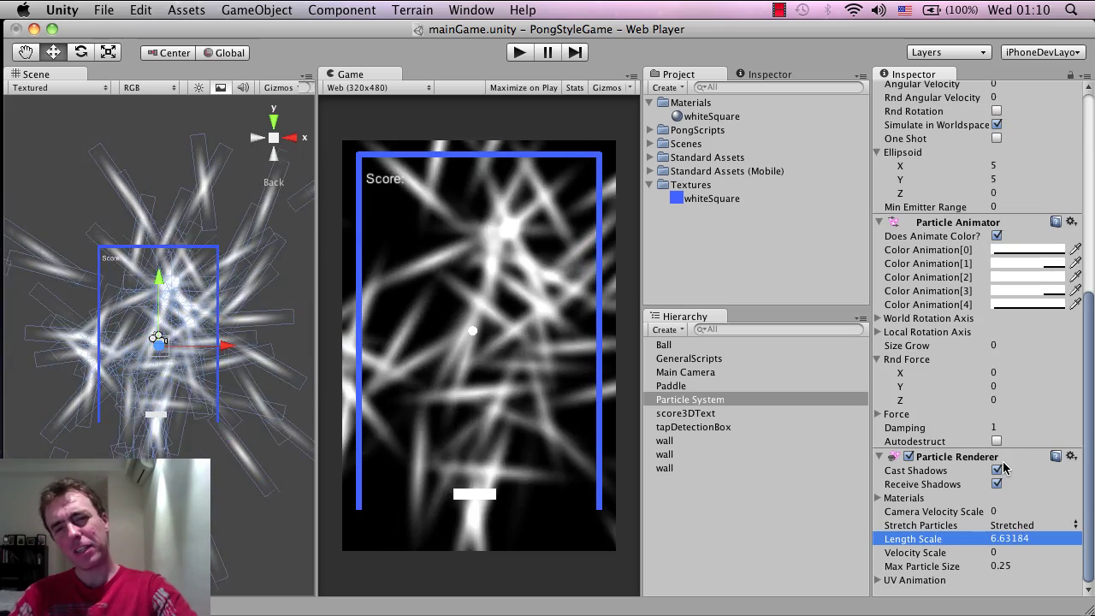
pyautogui.scroll(10, 1003, 468)
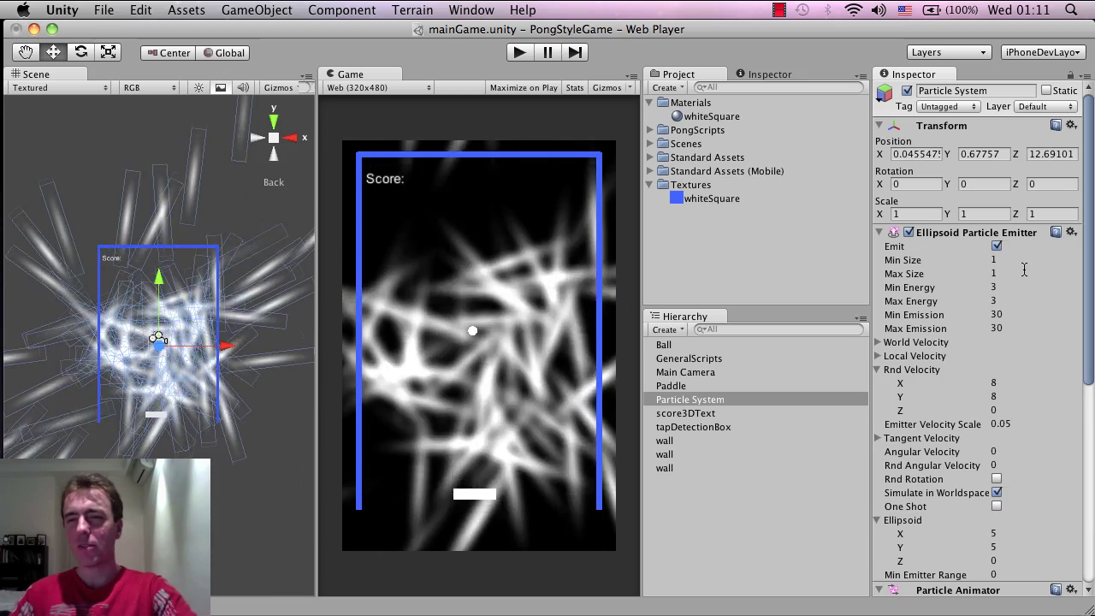
# Set the emitter's Min Size to 0.5 and leave Max Size at 1.
pyautogui.click(1024, 261)
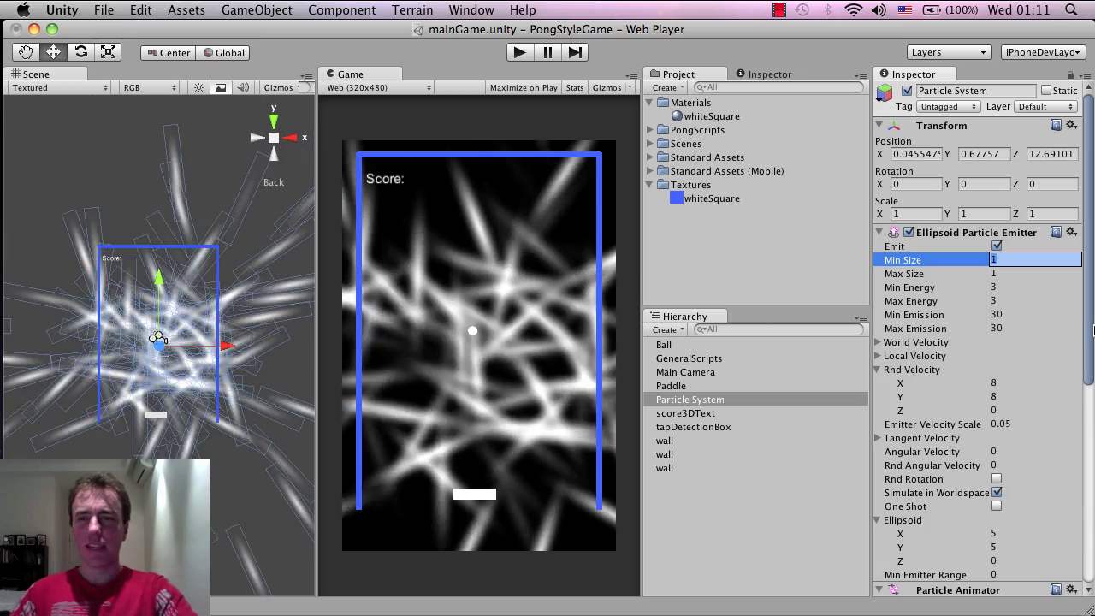
pyautogui.write('0.5')
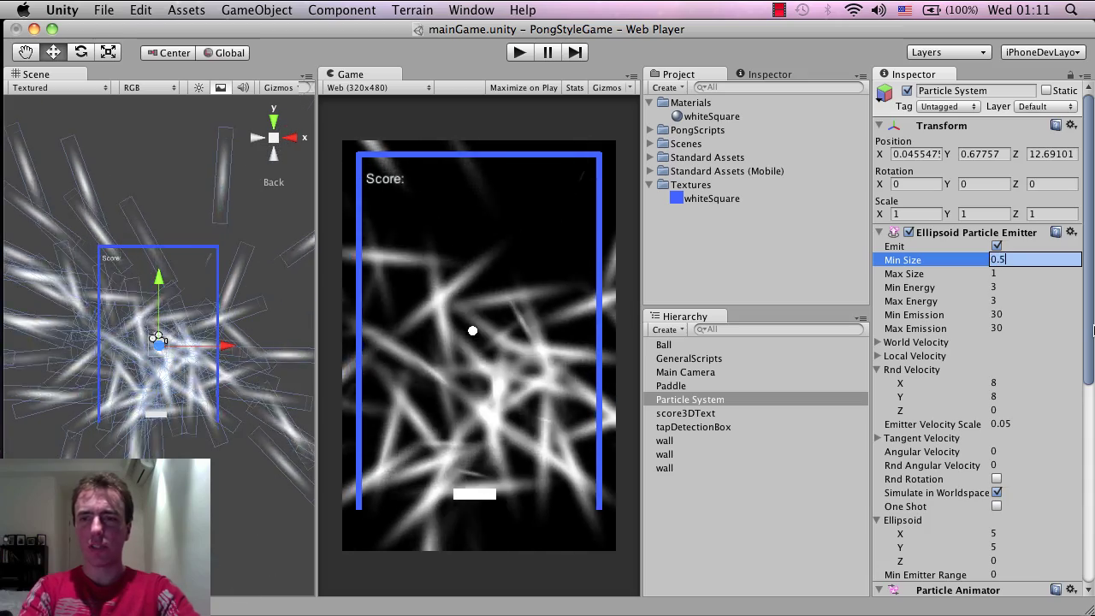
pyautogui.press('Return')
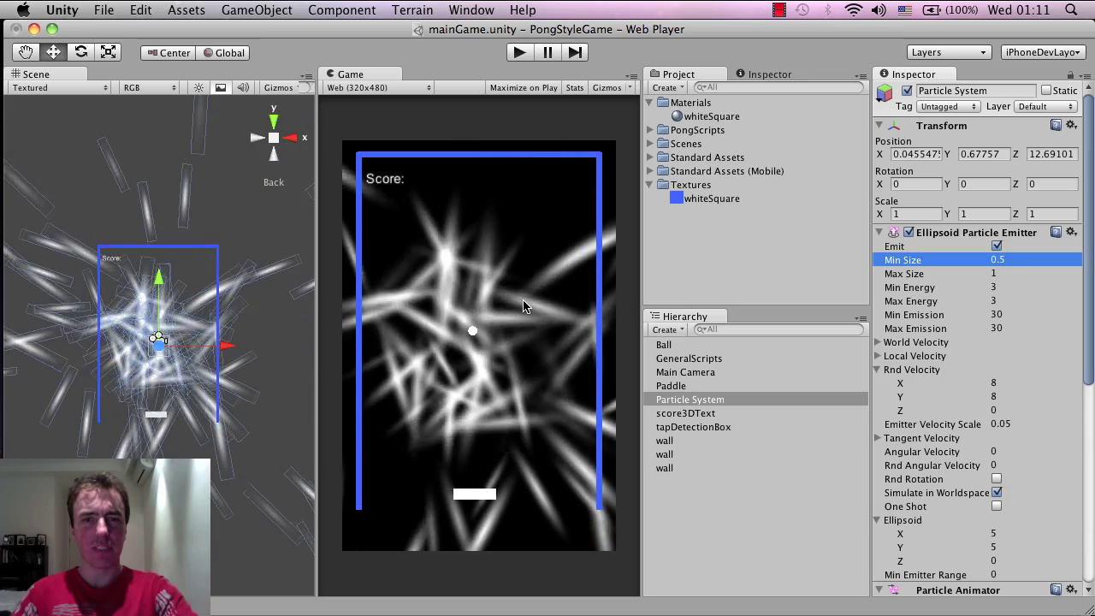
pyautogui.click(1048, 274)
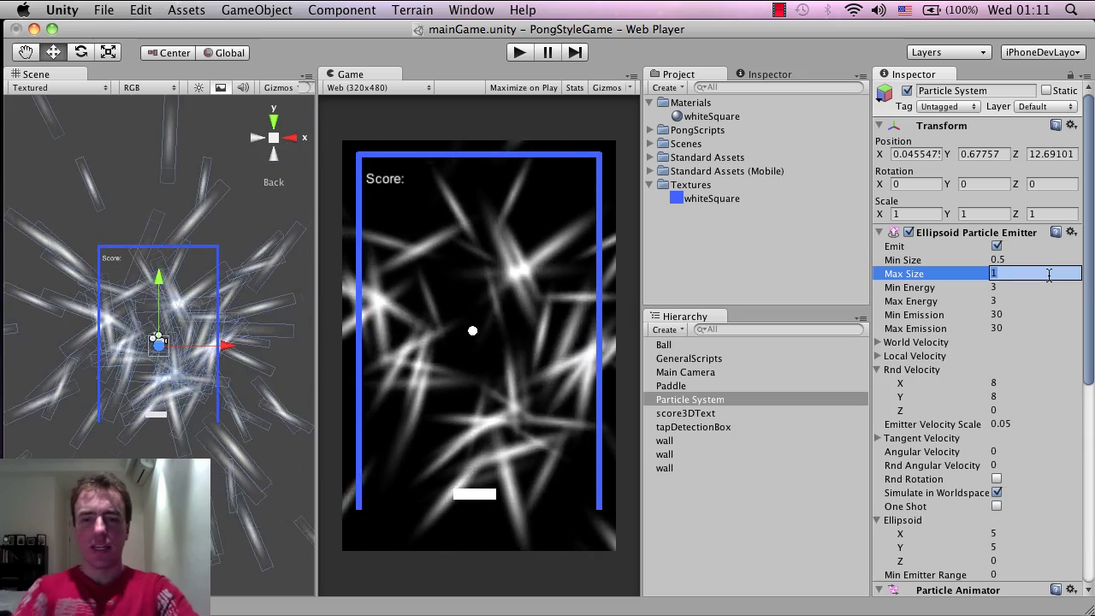
pyautogui.write('0.5')
pyautogui.press('Return')
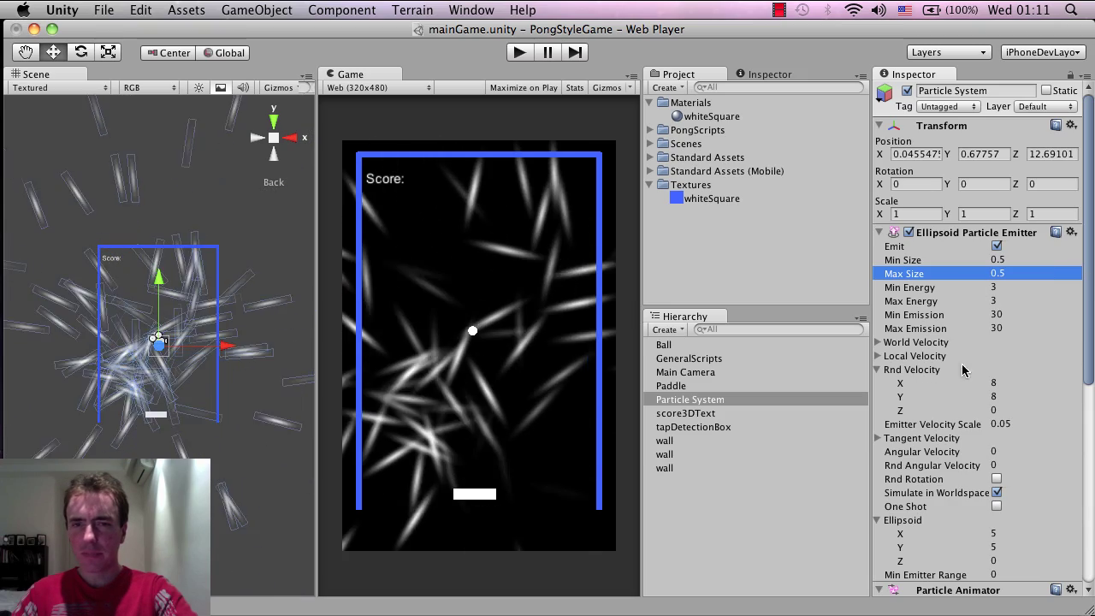
pyautogui.click(1001, 274)
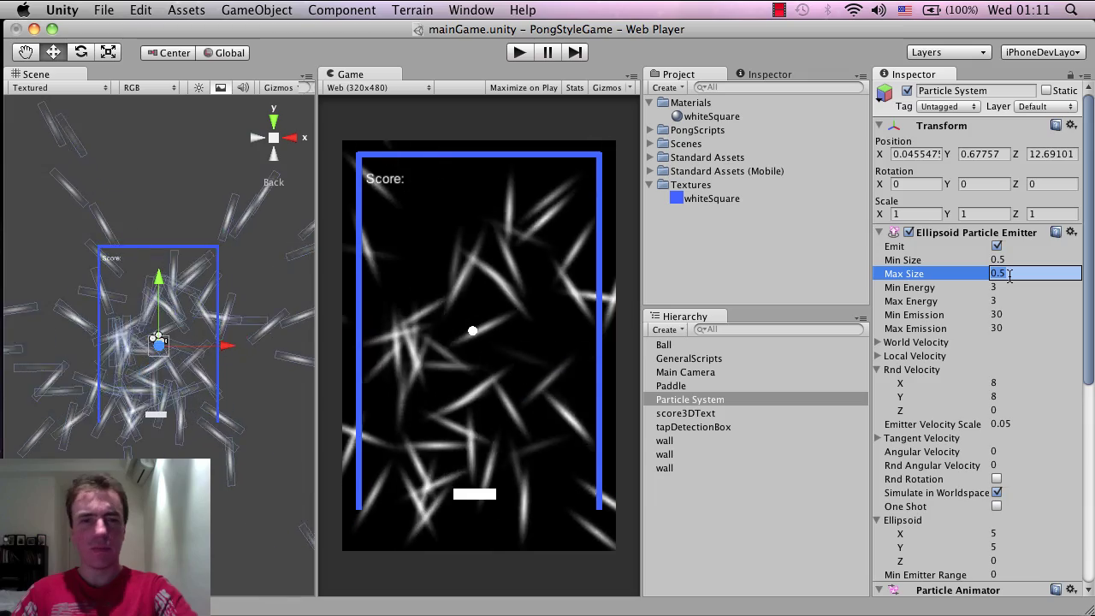
pyautogui.write('1')
pyautogui.press('Return')
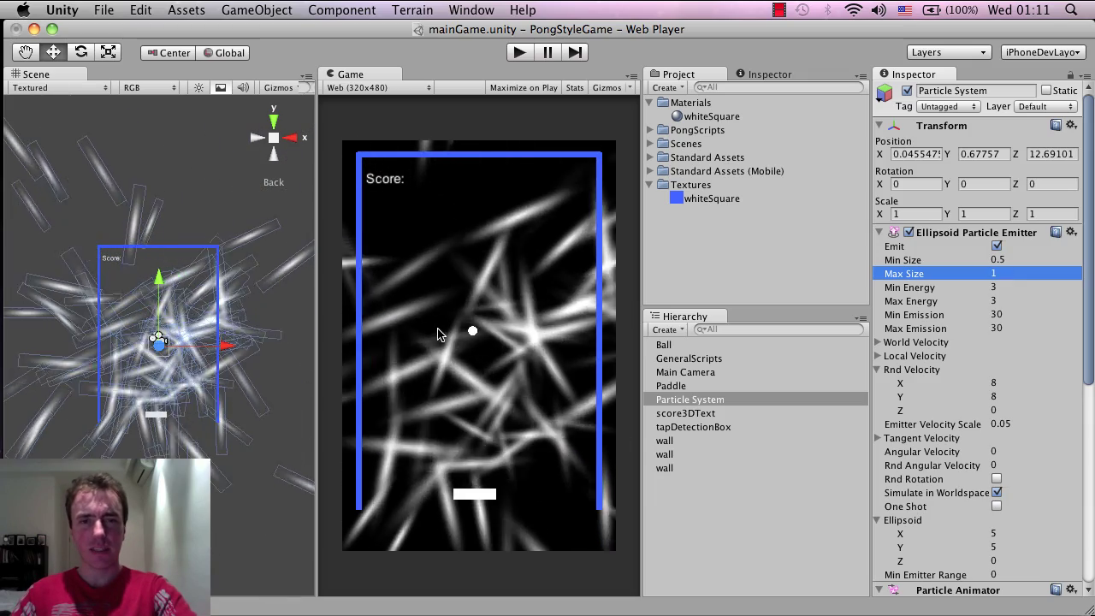
pyautogui.scroll(-1, 212, 296)
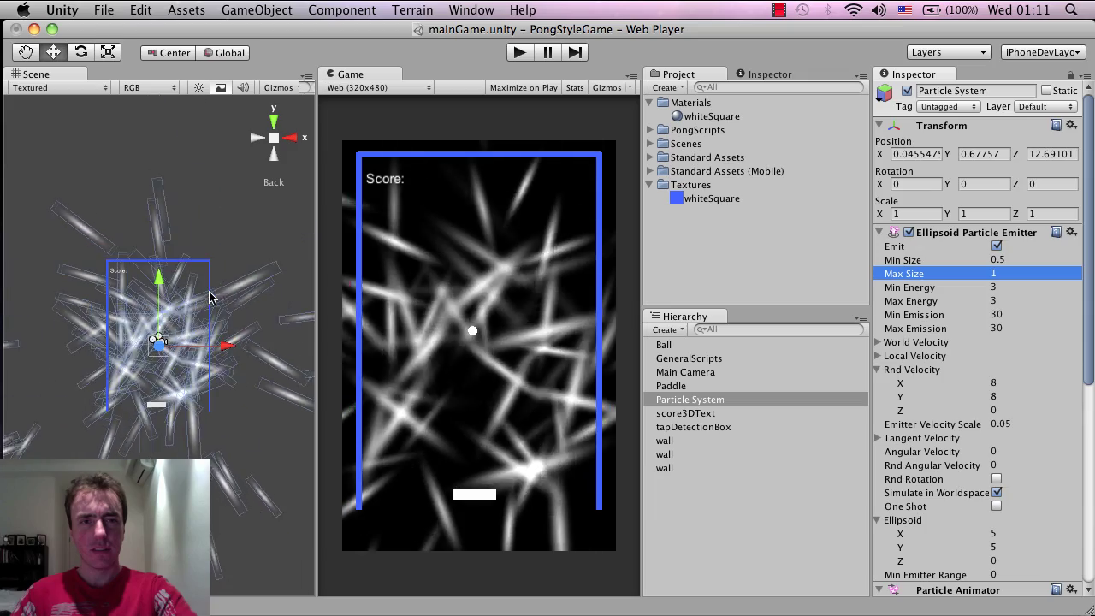
pyautogui.scroll(1, 211, 296)
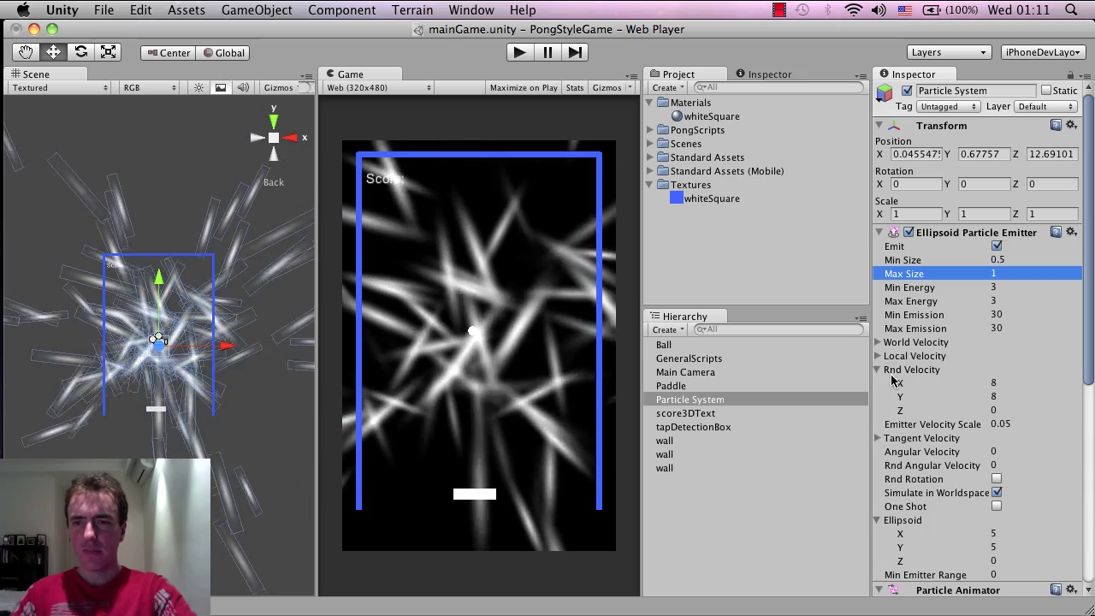
# Set the Ellipsoid Particle Emitter's Rnd Velocity X to 0 and keep Y at 8.
pyautogui.click(995, 383)
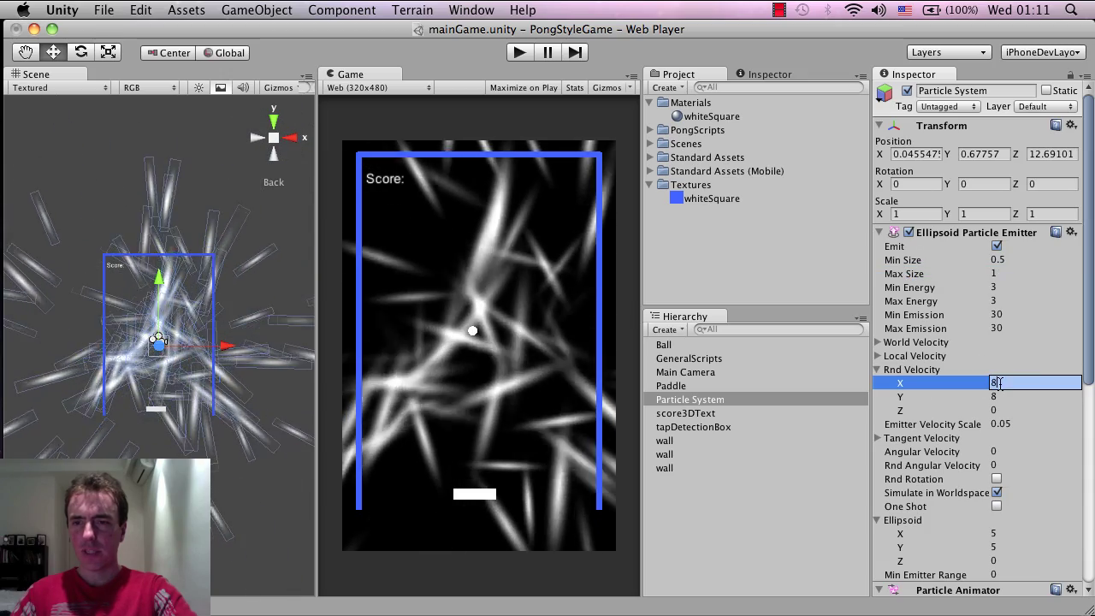
pyautogui.write('0')
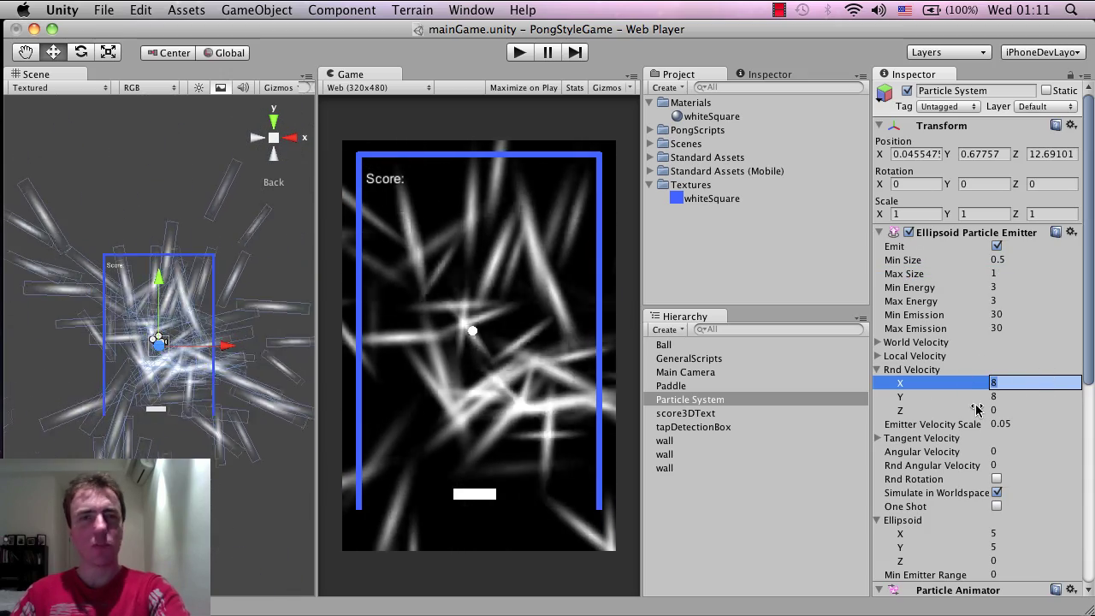
pyautogui.click(1013, 397)
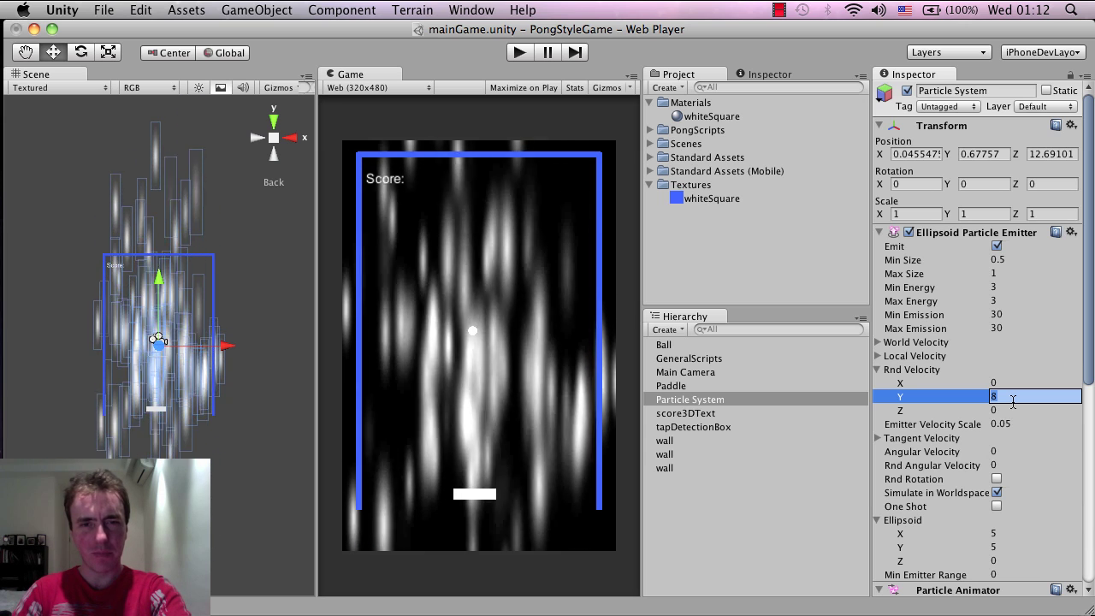
pyautogui.press('Return')
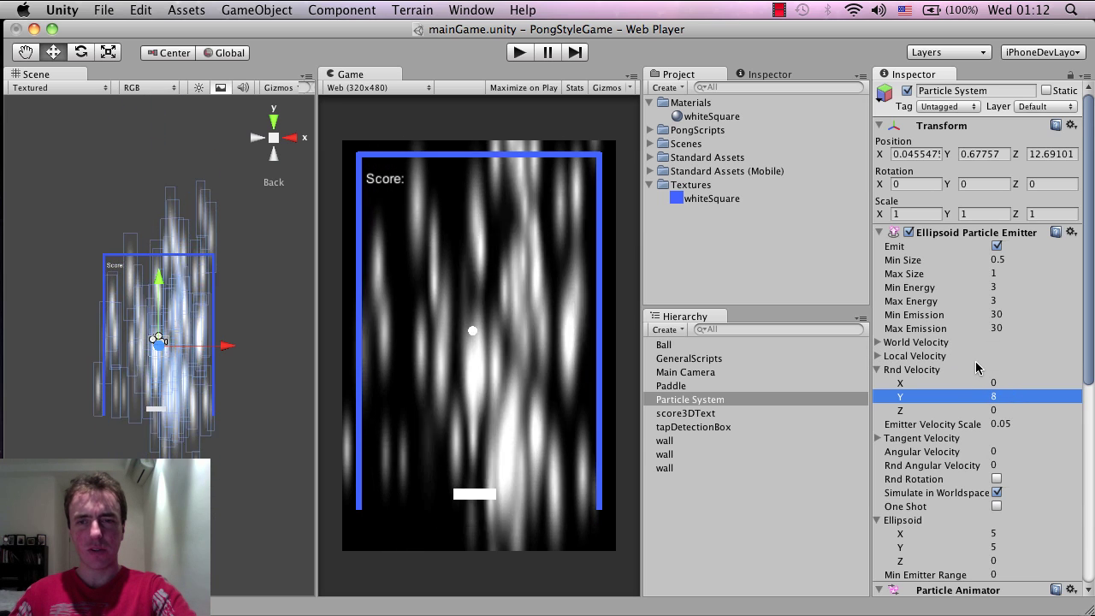
pyautogui.scroll(-10, 977, 377)
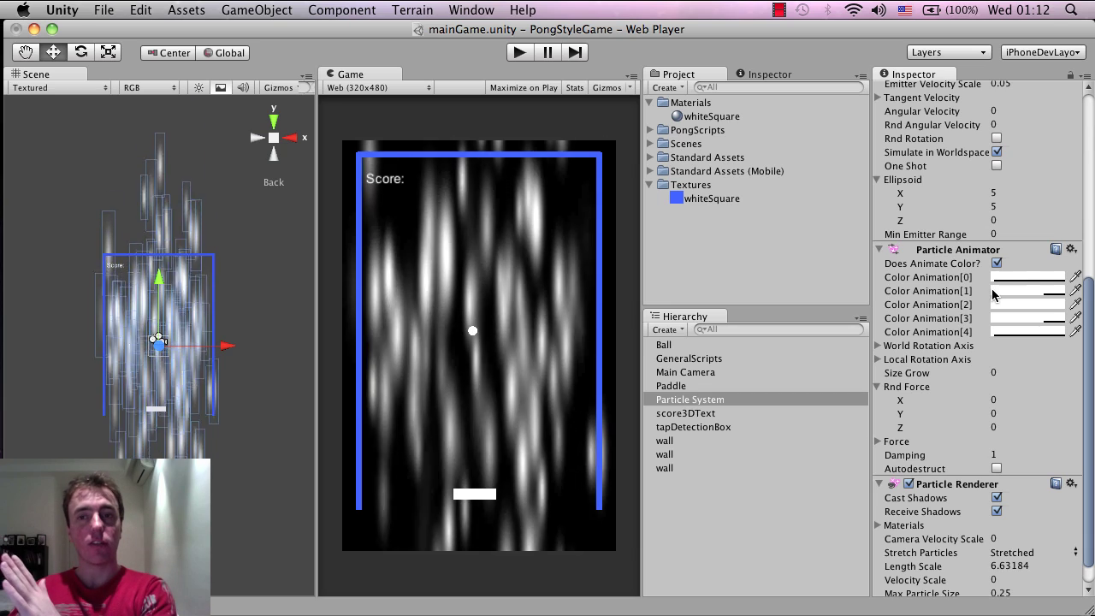
pyautogui.scroll(5, 1042, 286)
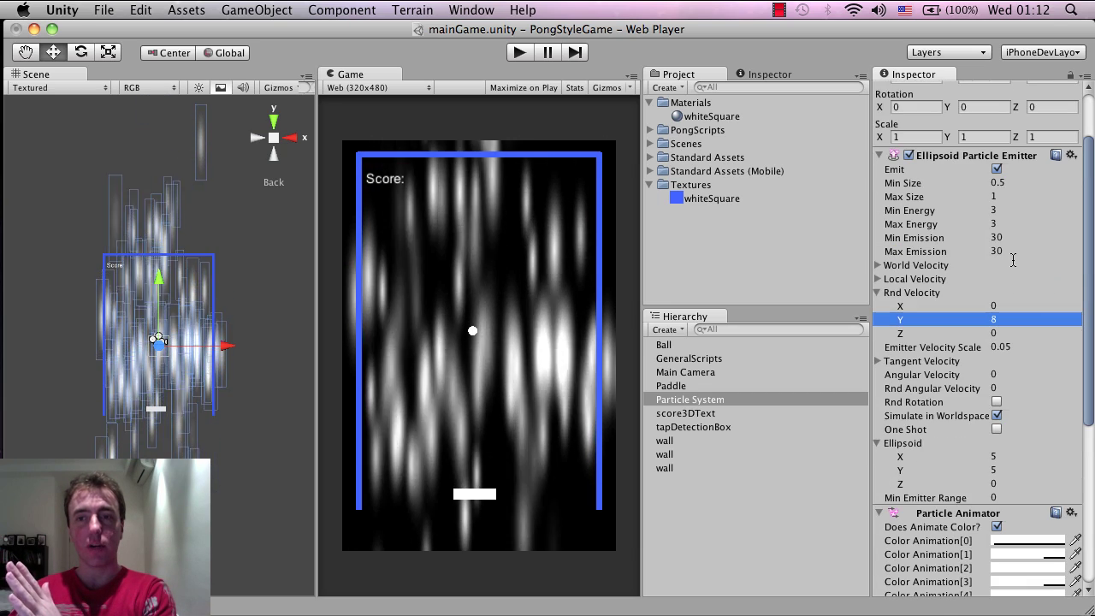
pyautogui.scroll(-5, 1027, 306)
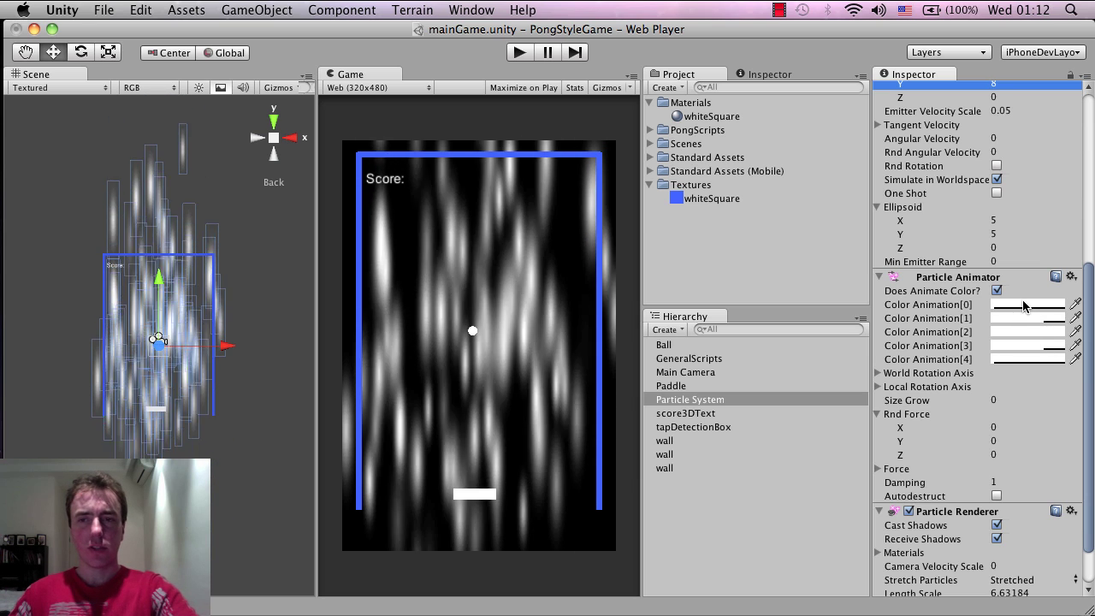
# Make Color Animation [0] saturated magenta and [1] vivid purple.
pyautogui.click(1026, 304)
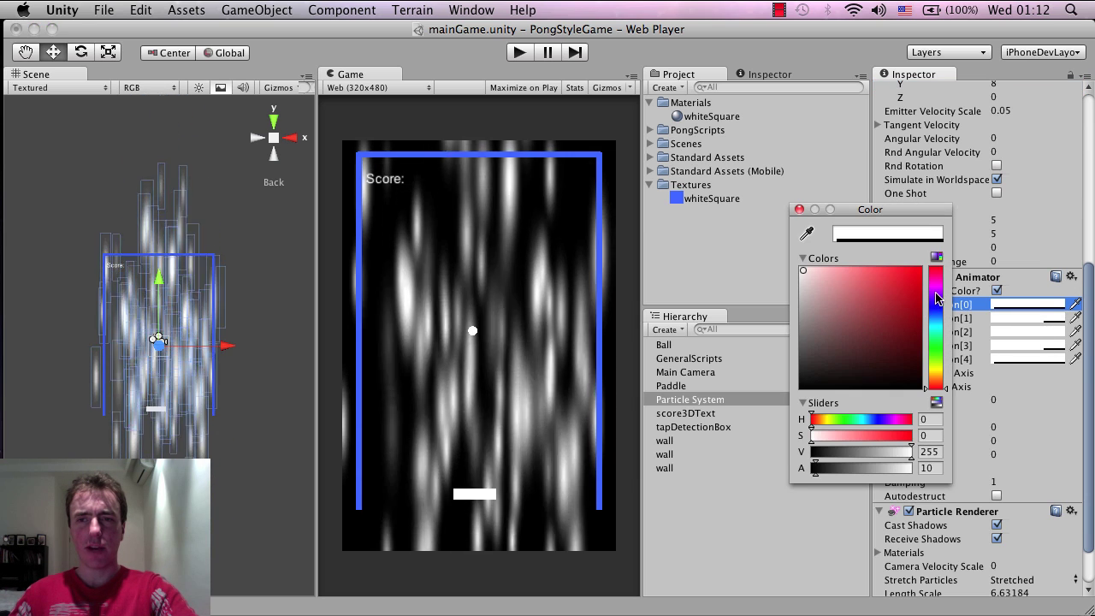
pyautogui.click(936, 291)
pyautogui.moveTo(903, 306); pyautogui.dragTo(958, 244)
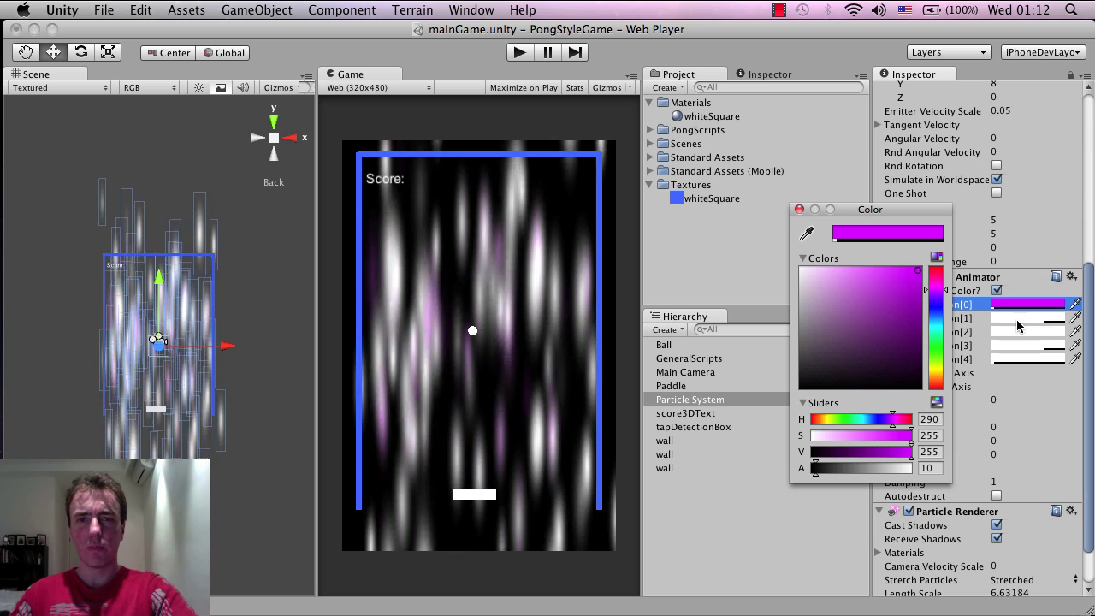
pyautogui.click(1013, 318)
pyautogui.moveTo(920, 320); pyautogui.dragTo(940, 297)
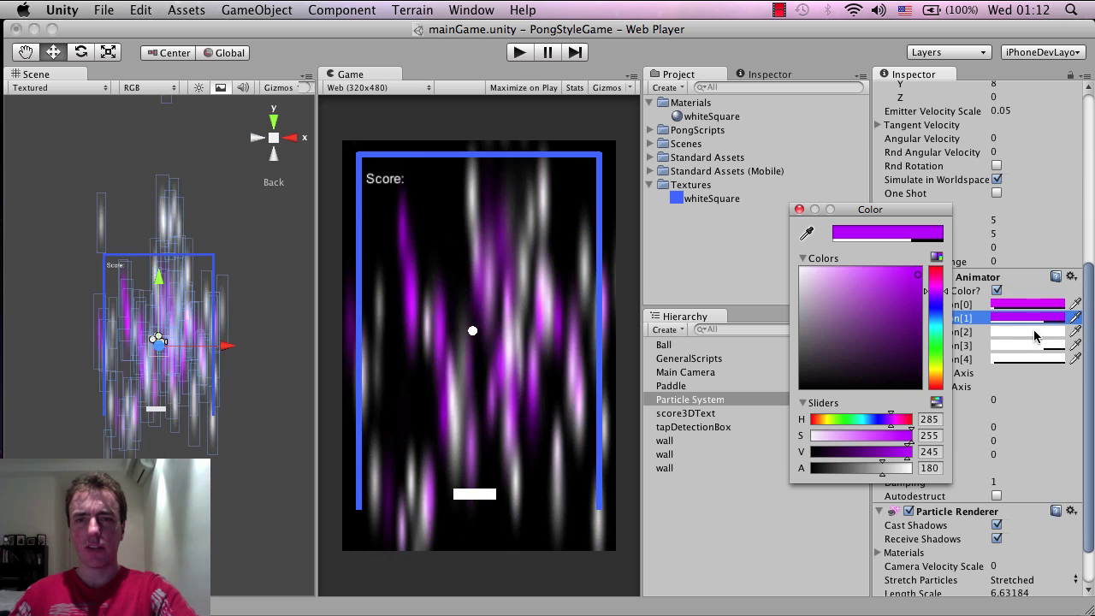
# Set Color Animation [2], [3] and [4] to fully saturated blue.
pyautogui.click(1026, 332)
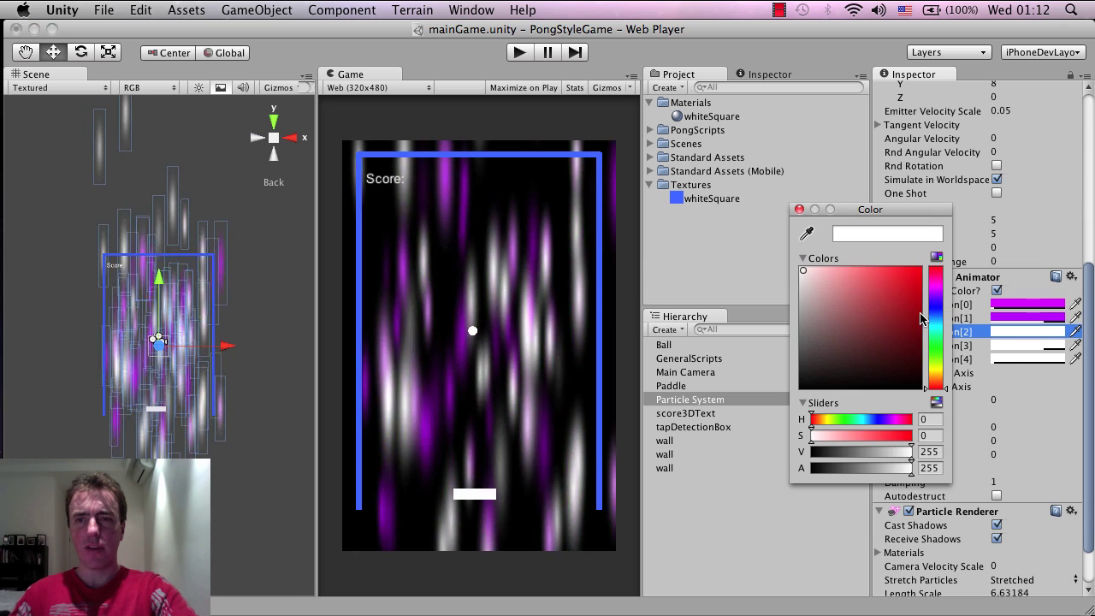
pyautogui.click(940, 313)
pyautogui.click(918, 270)
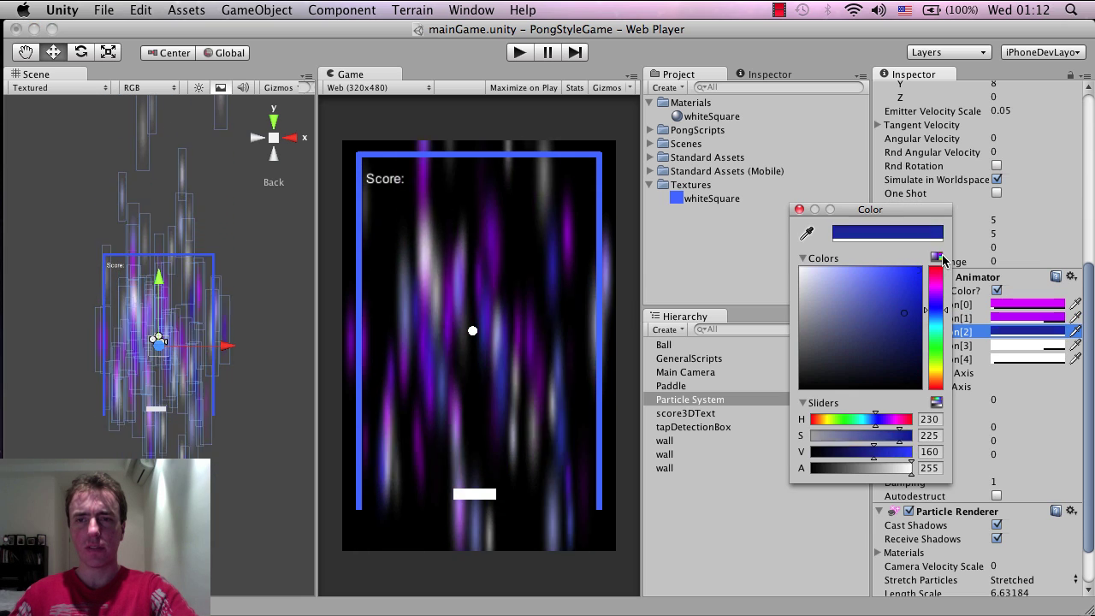
pyautogui.click(1014, 340)
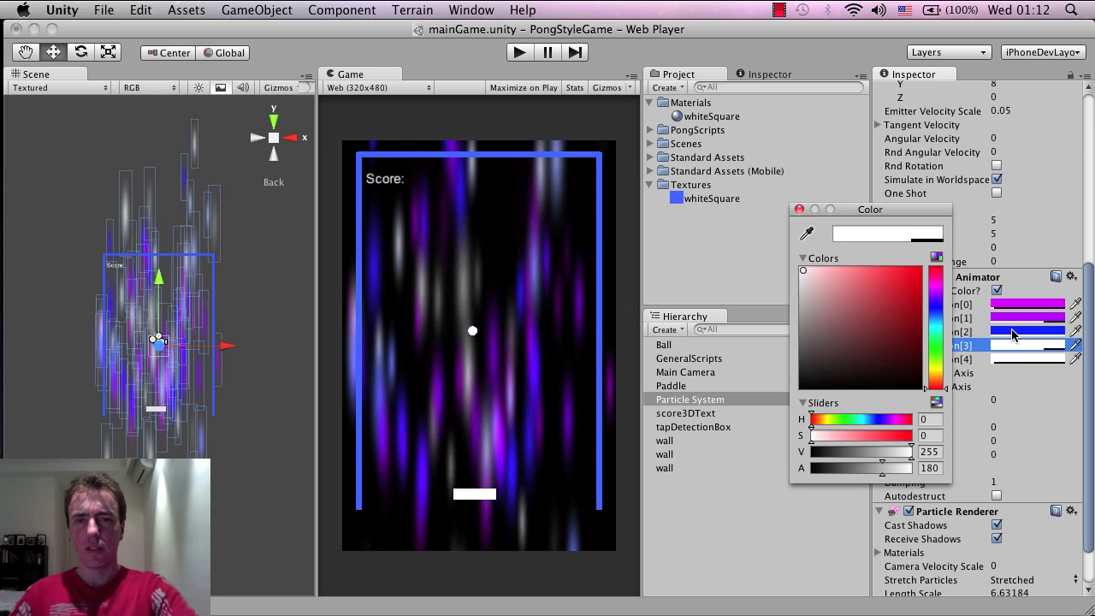
pyautogui.click(936, 314)
pyautogui.click(917, 271)
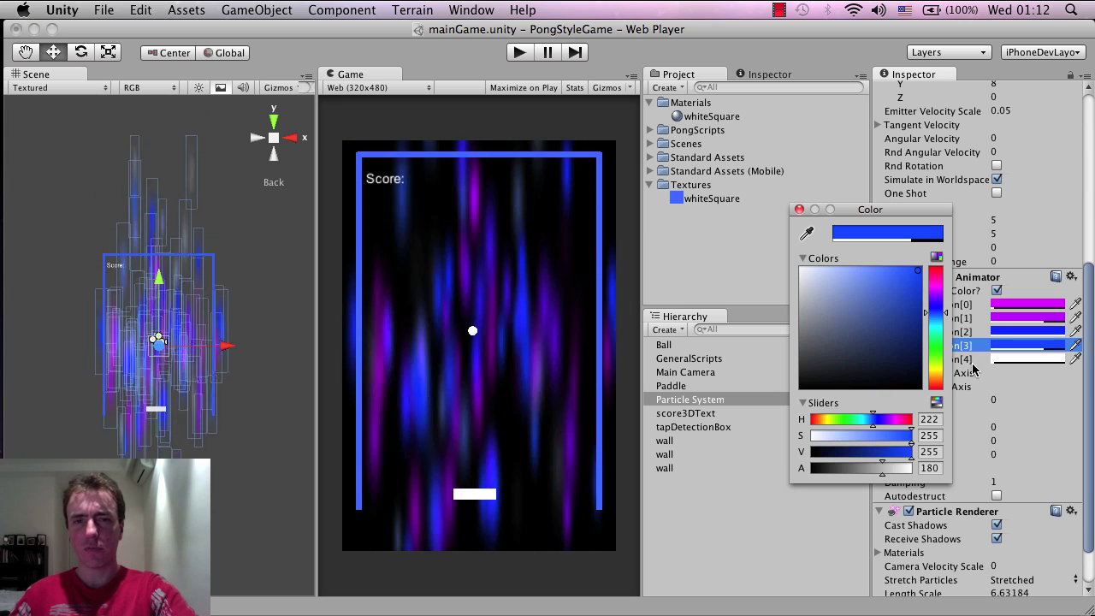
pyautogui.click(1021, 360)
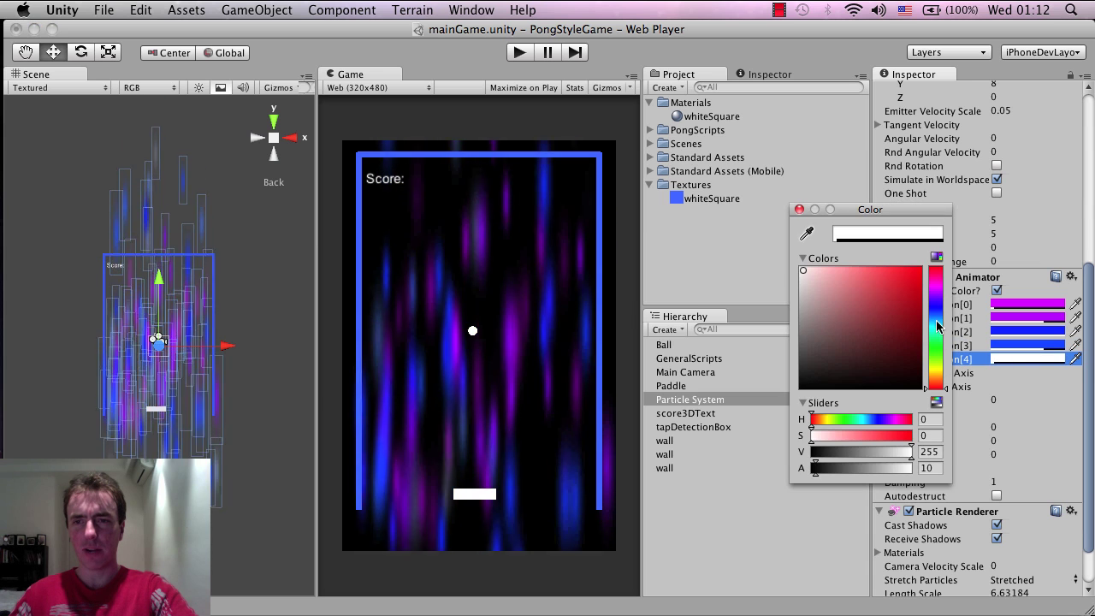
pyautogui.click(935, 310)
pyautogui.click(918, 270)
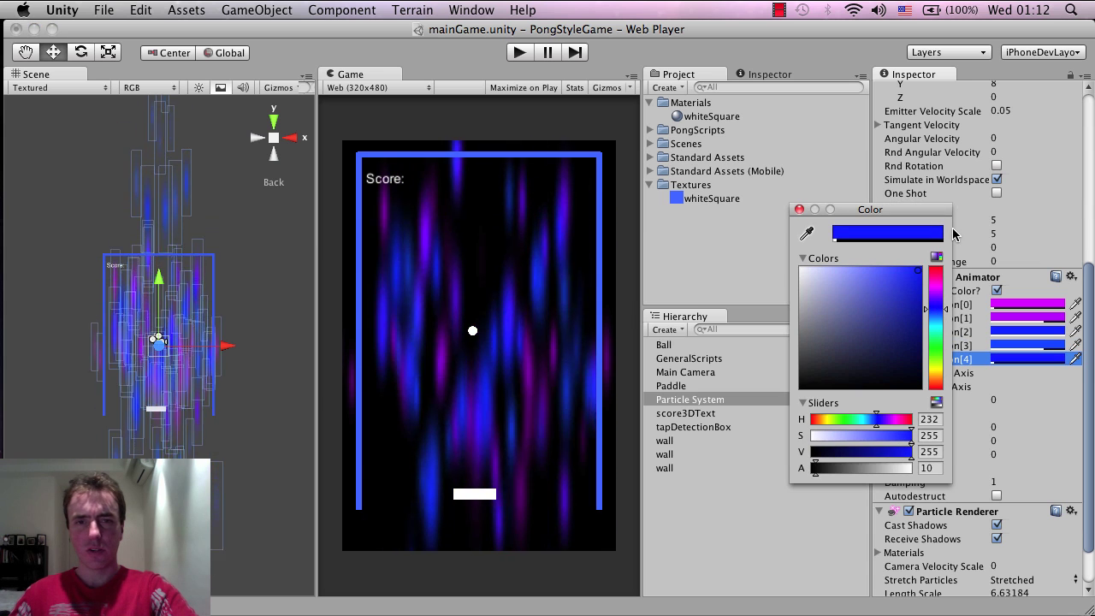
pyautogui.click(799, 209)
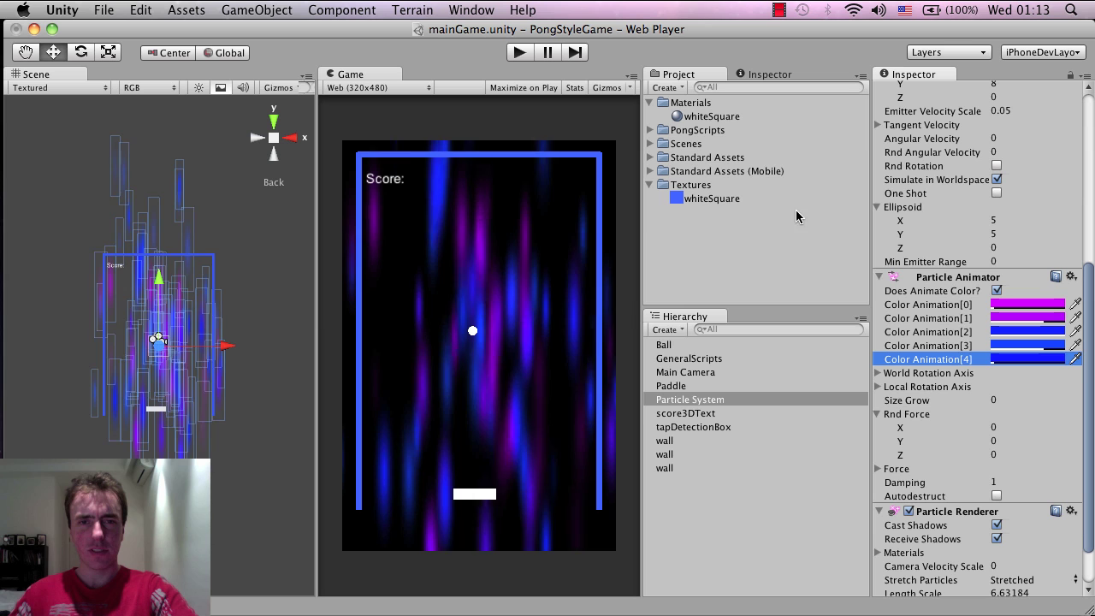
# Shift Color Animation [2] and [1] toward cyan.
pyautogui.click(1017, 332)
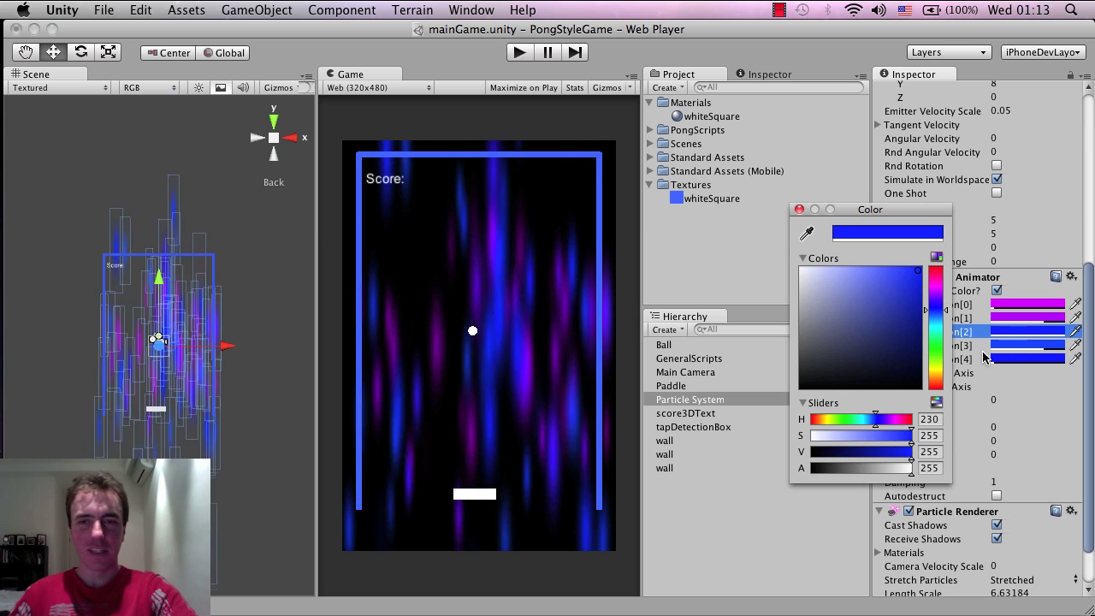
pyautogui.click(941, 331)
pyautogui.moveTo(941, 332); pyautogui.dragTo(941, 333)
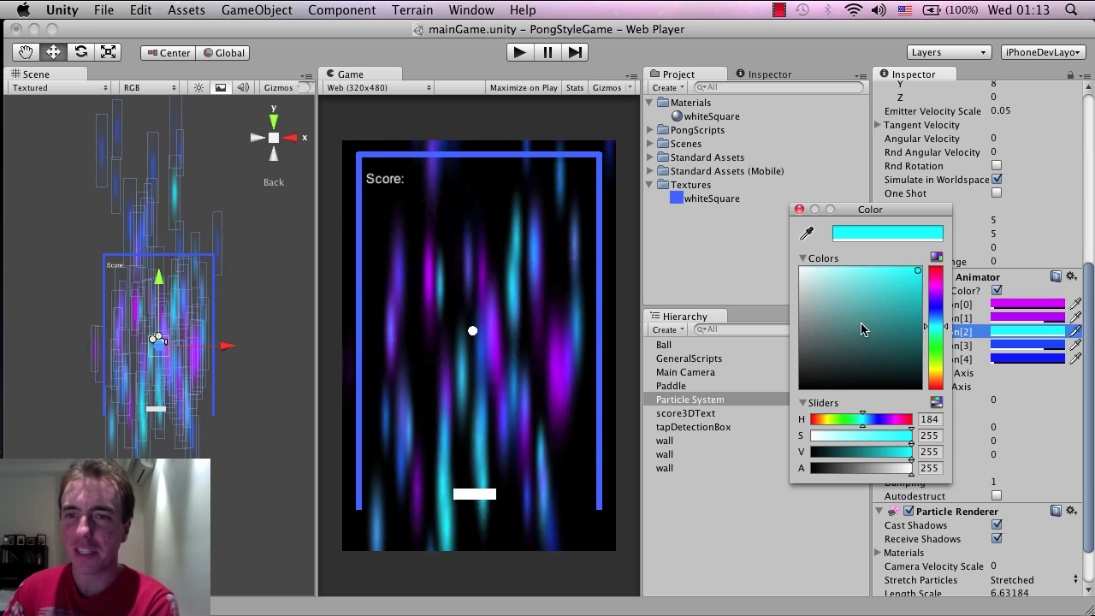
pyautogui.click(798, 210)
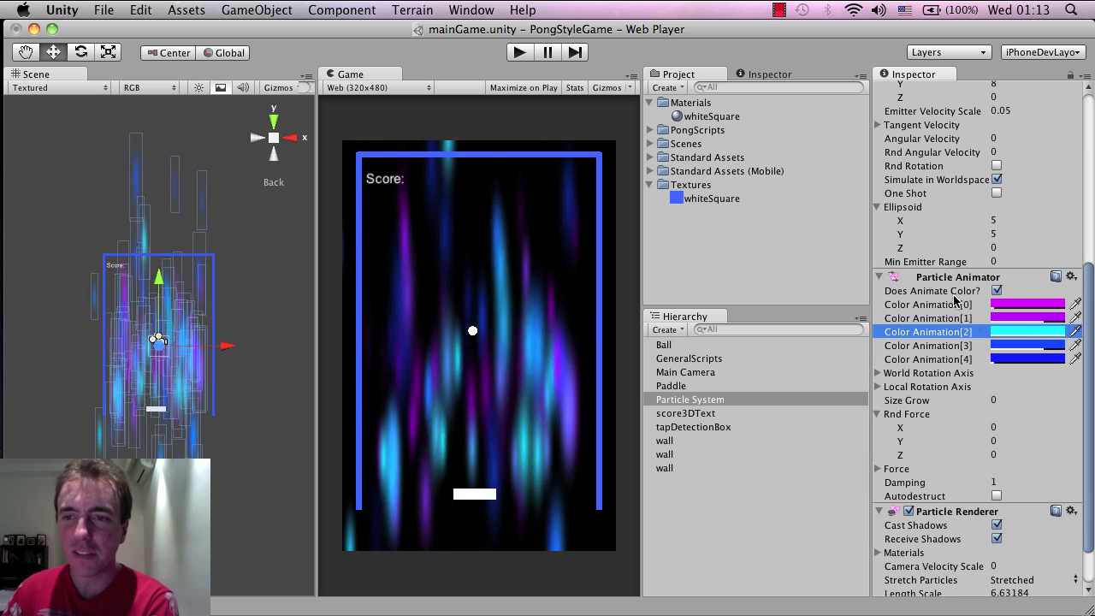
pyautogui.click(1024, 319)
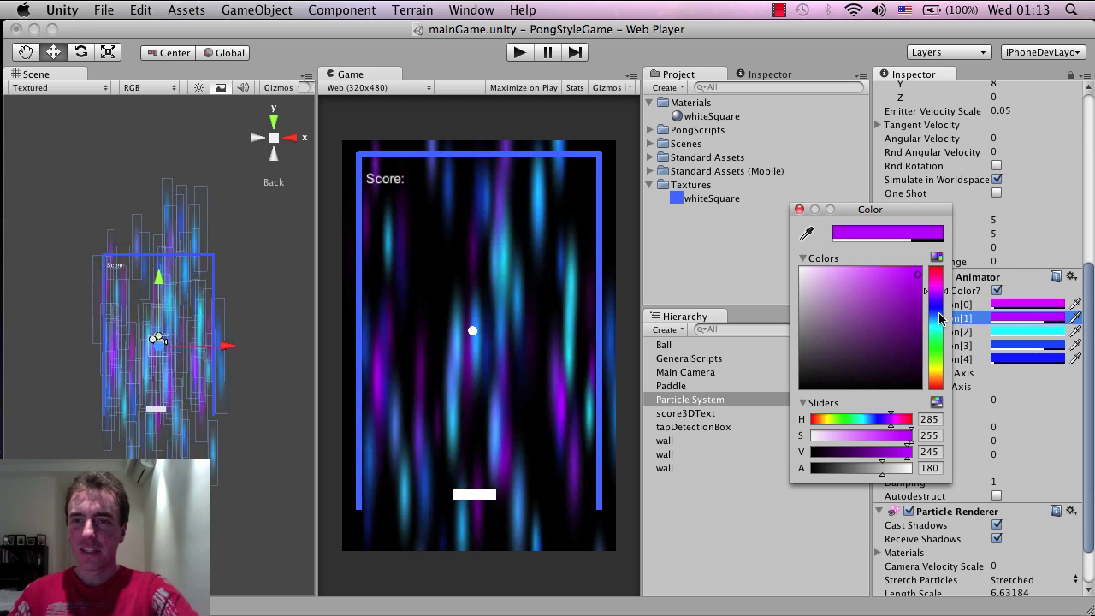
pyautogui.click(941, 323)
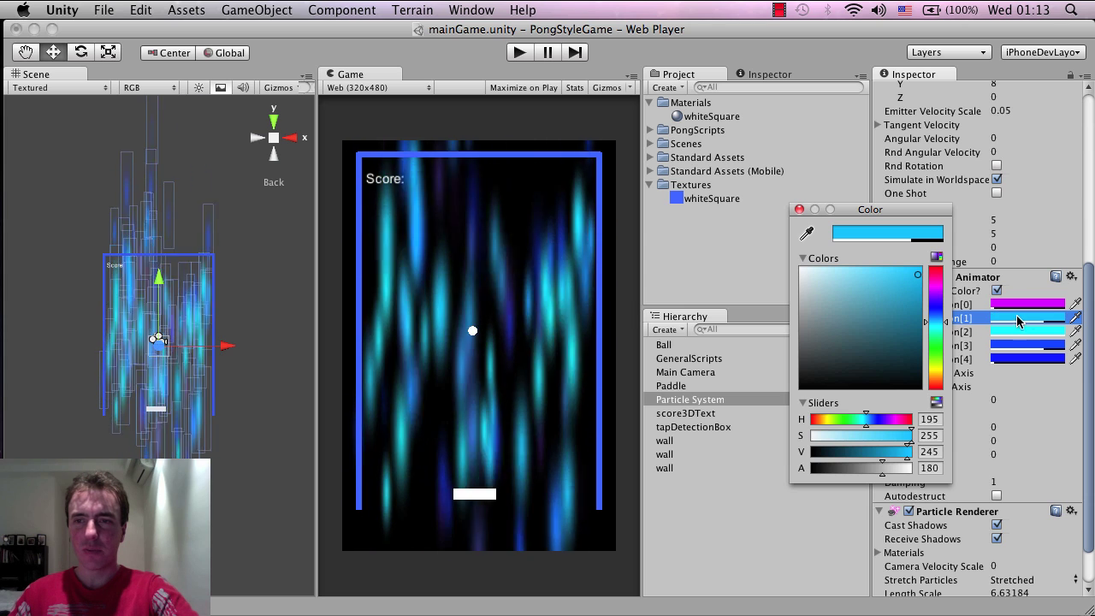
# Turn Color Animation [0] from magenta to blue and [1] to a deeper blue.
pyautogui.click(1025, 321)
pyautogui.click(1006, 311)
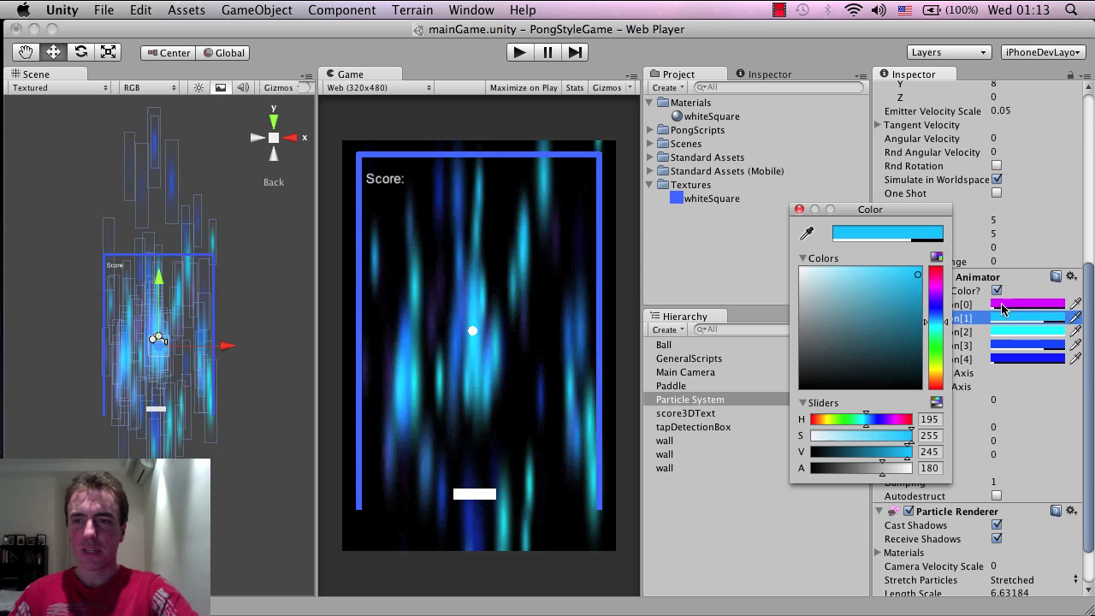
pyautogui.click(1007, 305)
pyautogui.click(1008, 304)
pyautogui.click(940, 306)
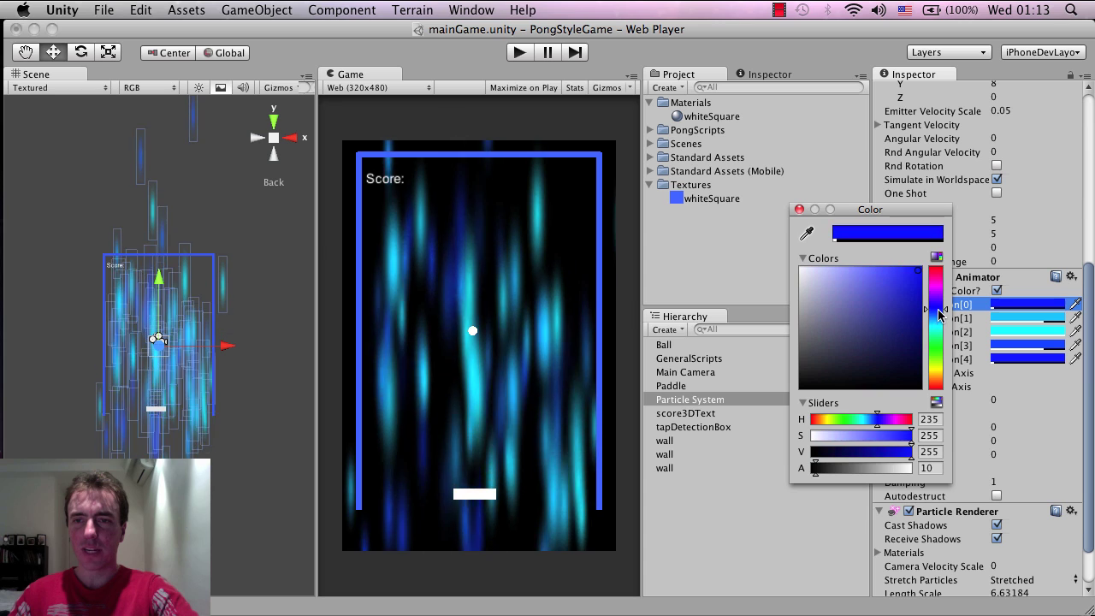
pyautogui.click(1030, 319)
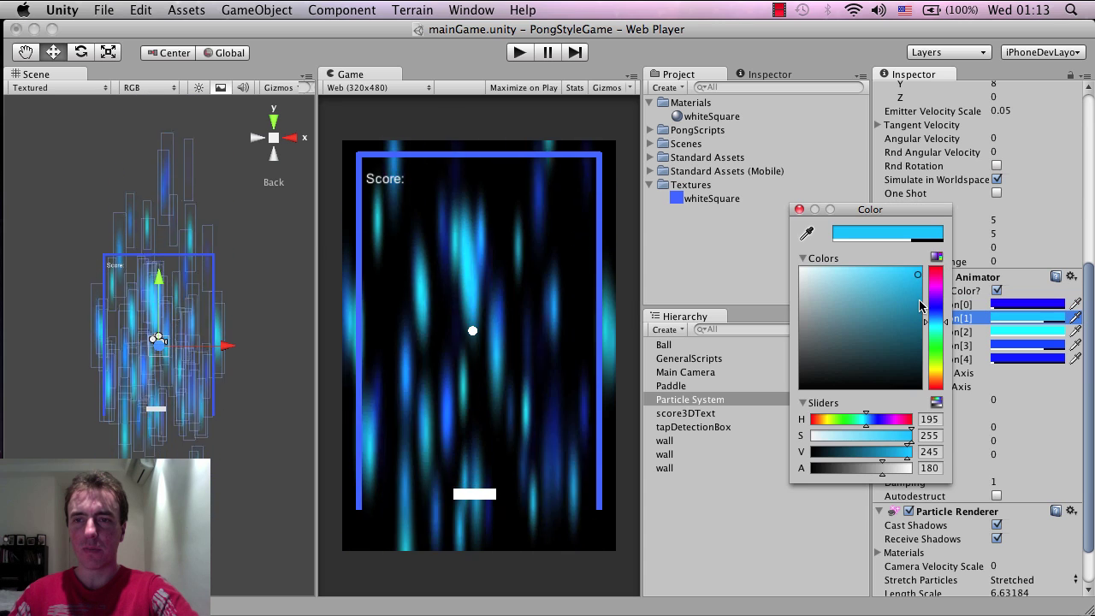
pyautogui.moveTo(930, 316); pyautogui.dragTo(935, 325)
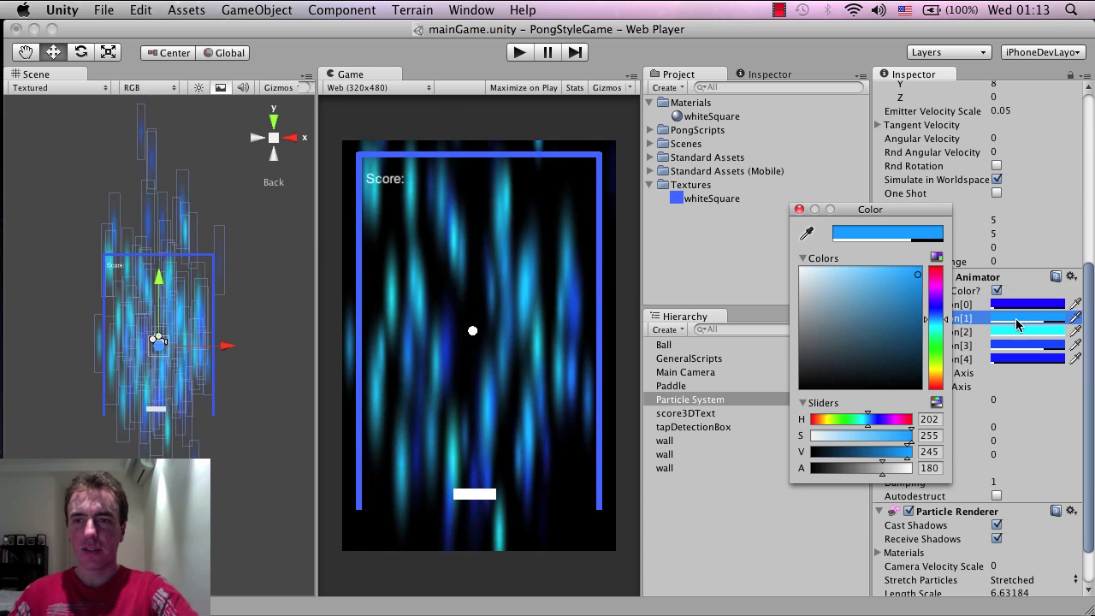
# Change Color Animation [2], [3] and [4] to shades of green.
pyautogui.click(1025, 333)
pyautogui.click(940, 340)
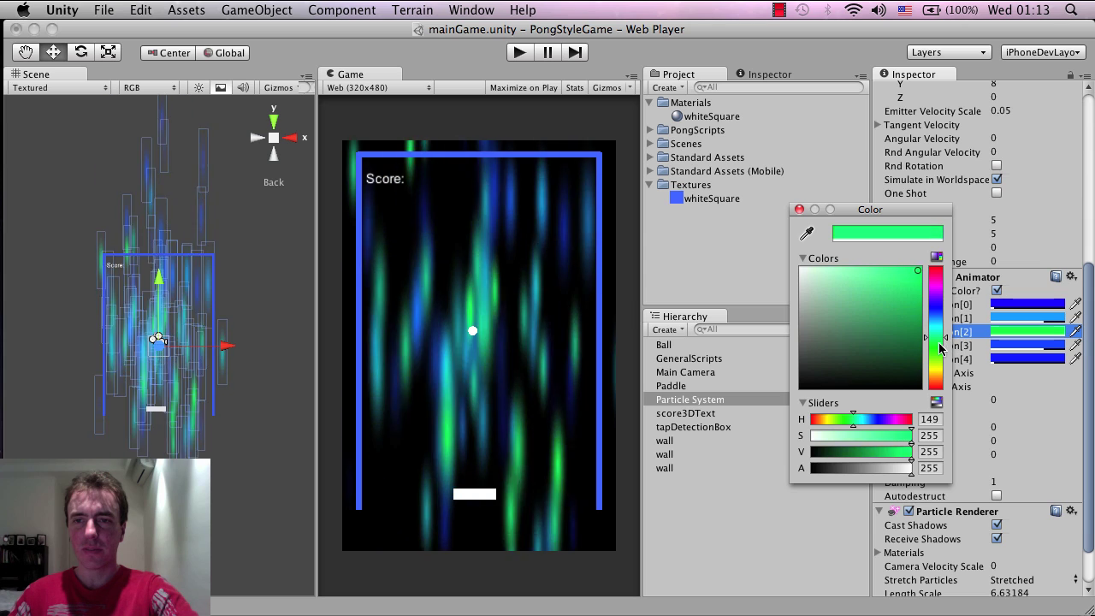
pyautogui.click(1030, 345)
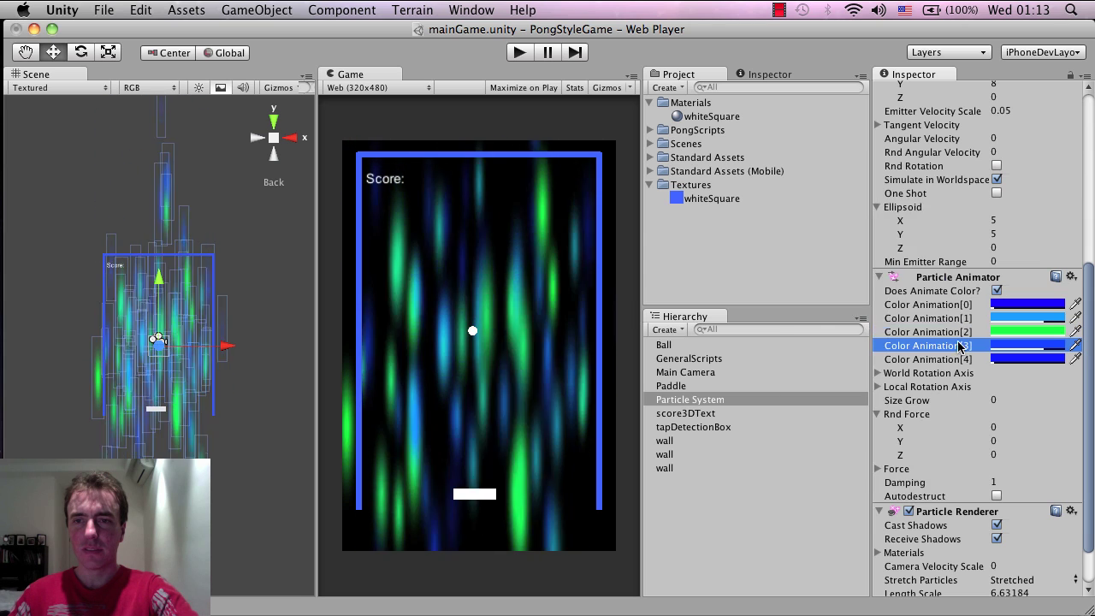
pyautogui.moveTo(940, 342); pyautogui.dragTo(941, 350)
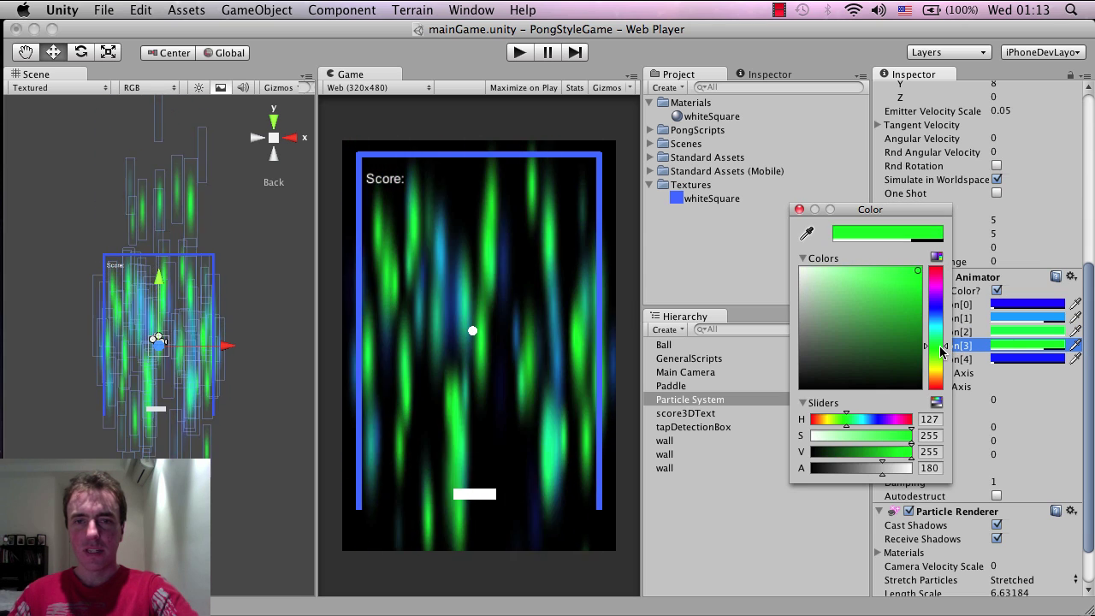
pyautogui.click(1030, 359)
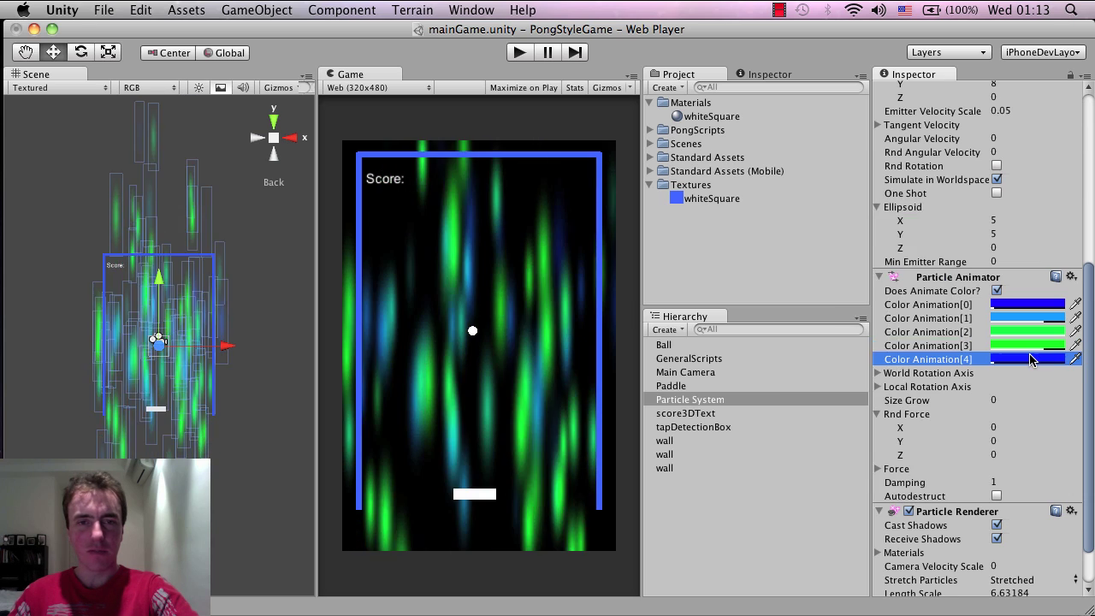
pyautogui.click(1031, 360)
pyautogui.moveTo(934, 346)
pyautogui.mouseDown()
pyautogui.moveTo(924, 339)
pyautogui.moveTo(925, 355)
pyautogui.mouseUp()
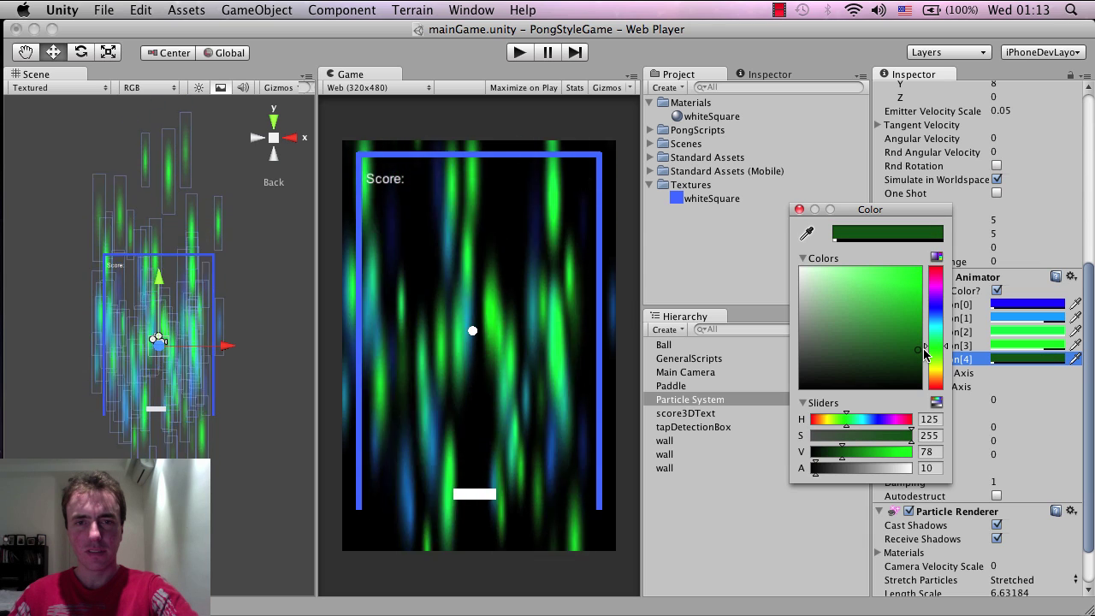
pyautogui.click(798, 210)
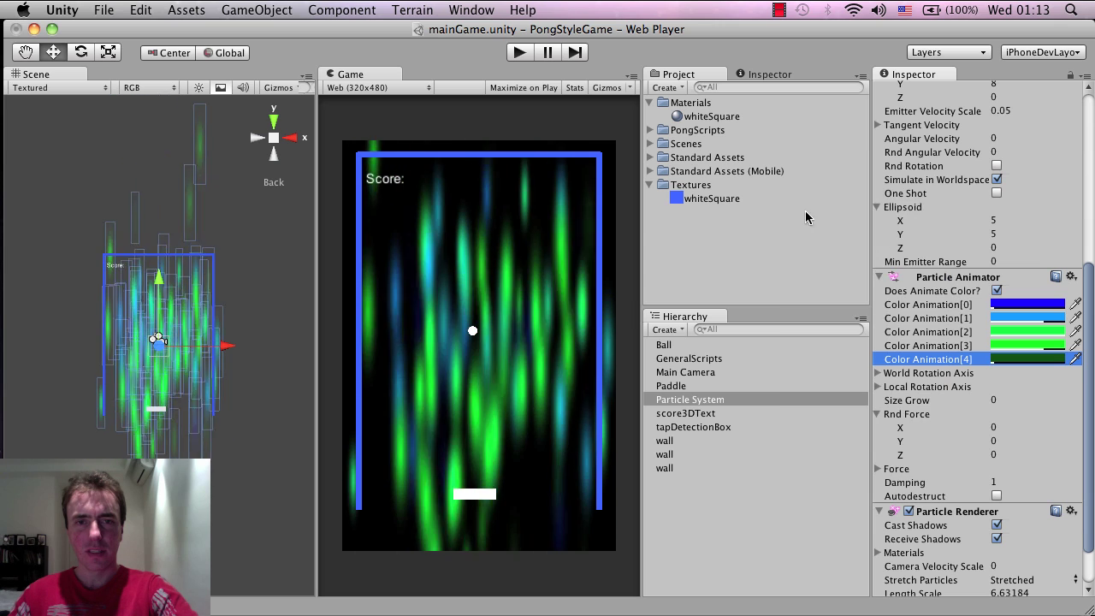
pyautogui.scroll(-3, 1005, 339)
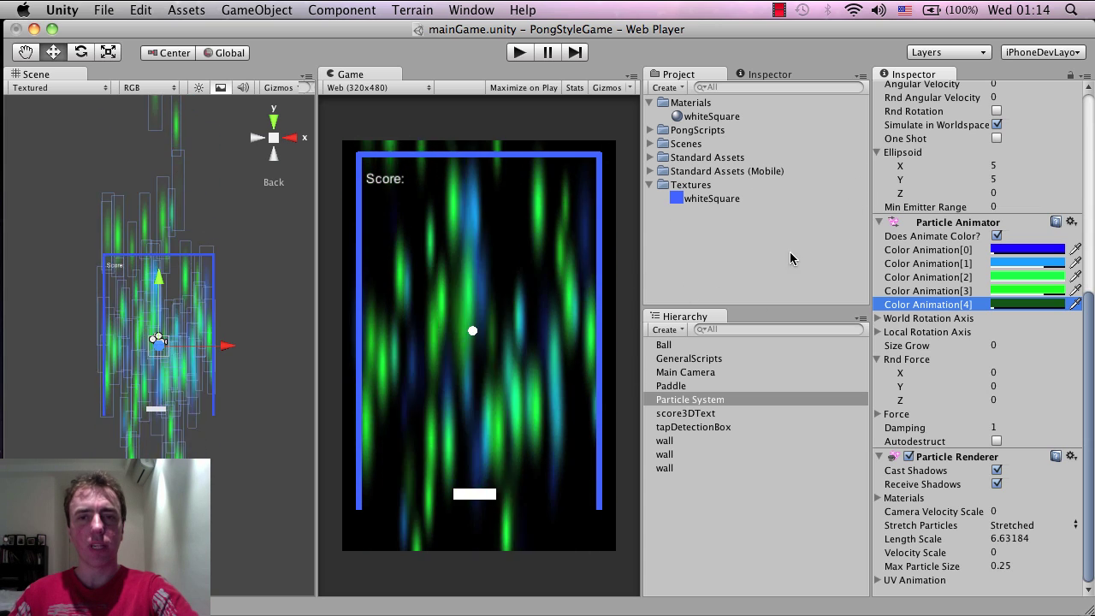
pyautogui.click(713, 399)
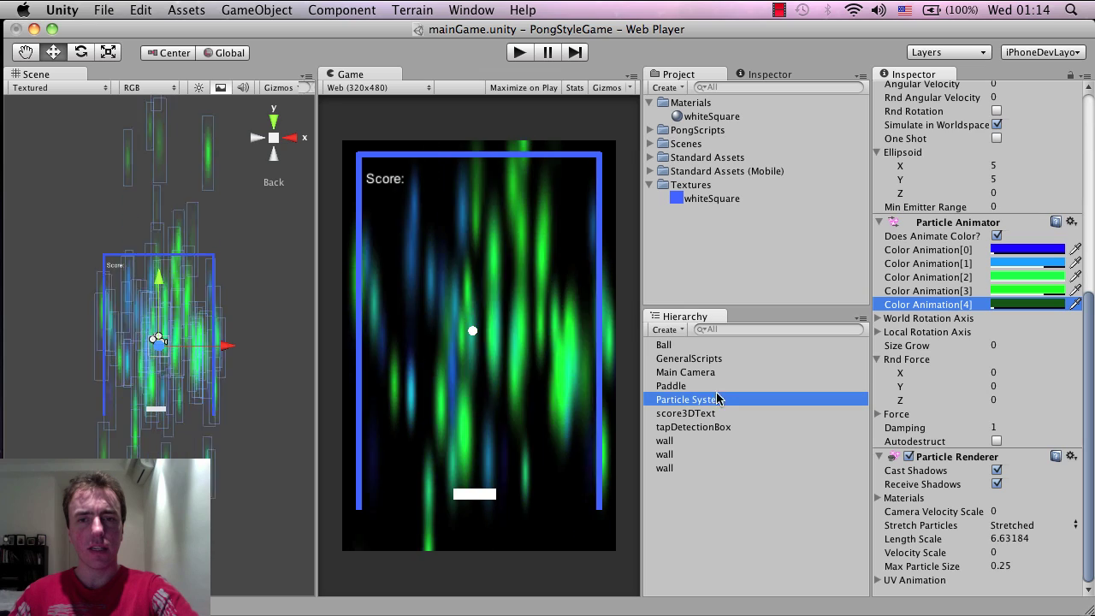
pyautogui.scroll(10, 973, 382)
pyautogui.scroll(-10, 973, 382)
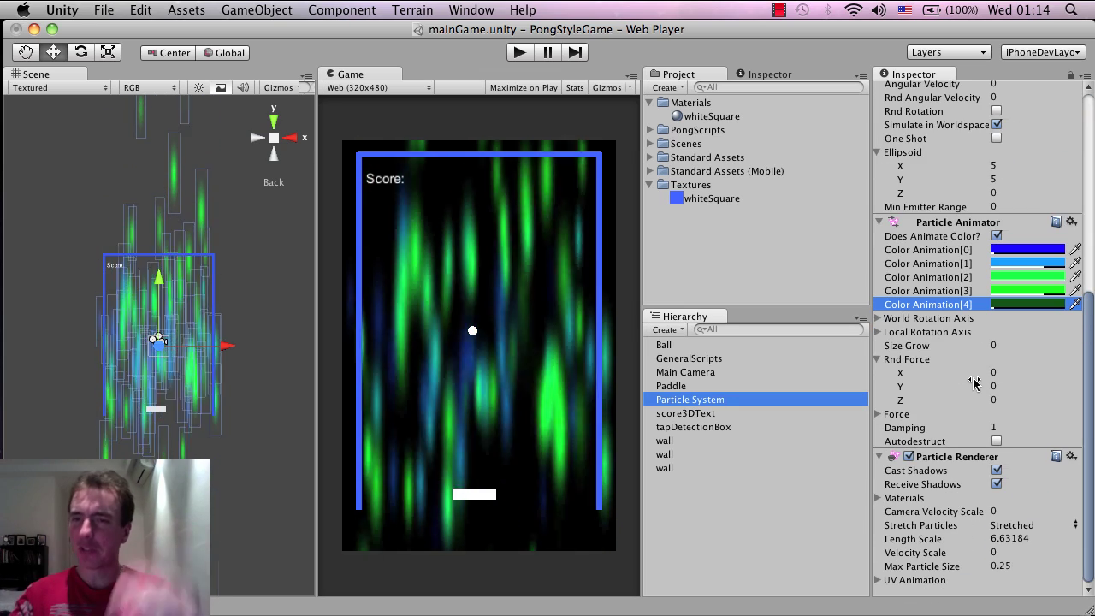
pyautogui.scroll(10, 972, 382)
pyautogui.scroll(-3, 972, 383)
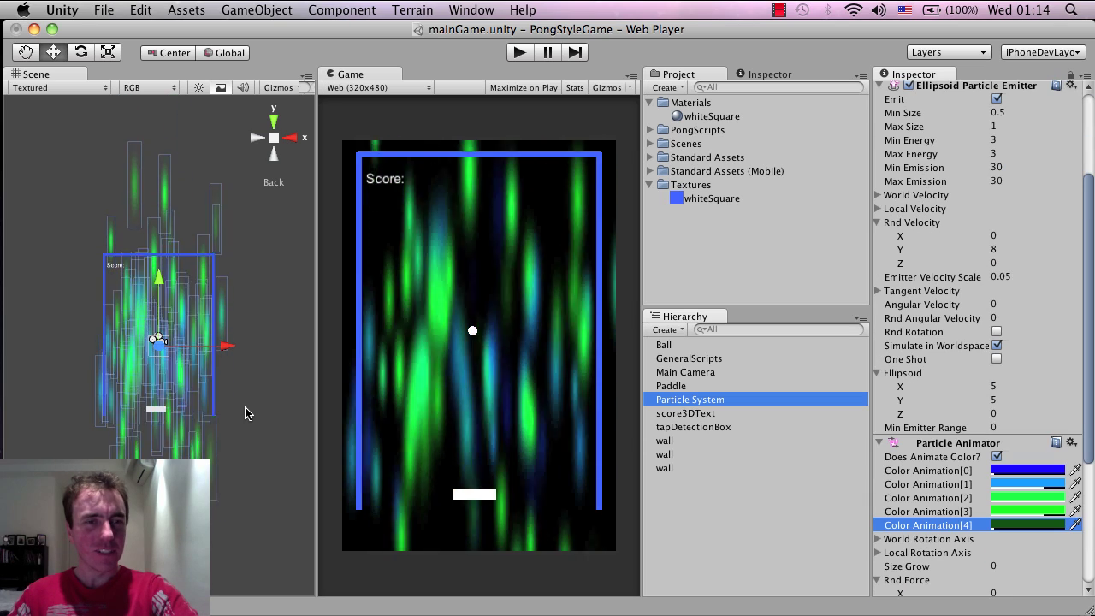
# Play-test the game, moving the paddle to keep the ball in play, then stop.
pyautogui.click(520, 52)
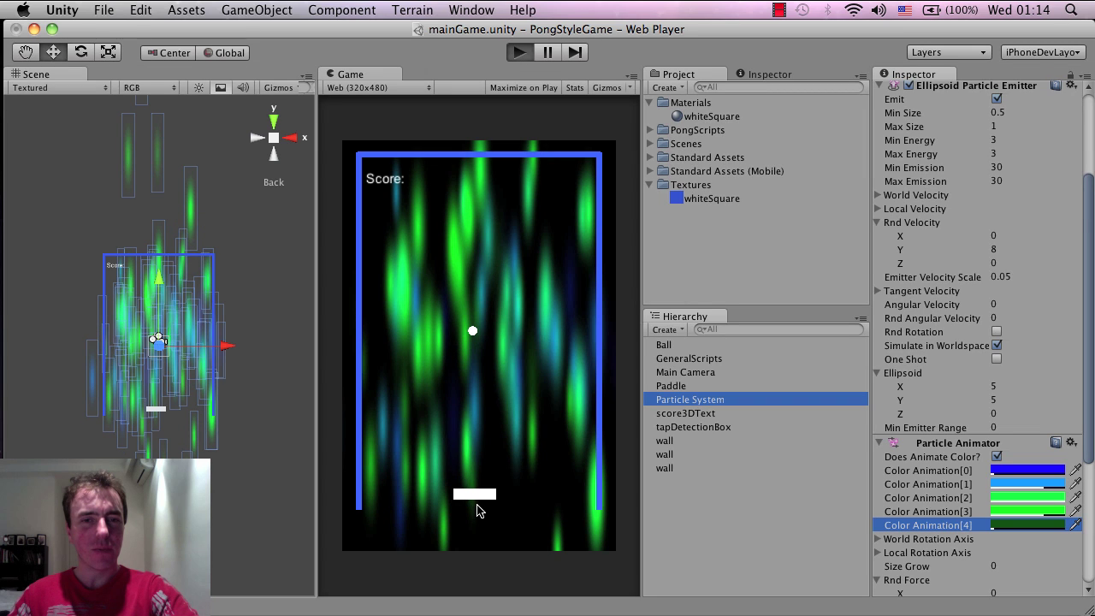
pyautogui.click(479, 509)
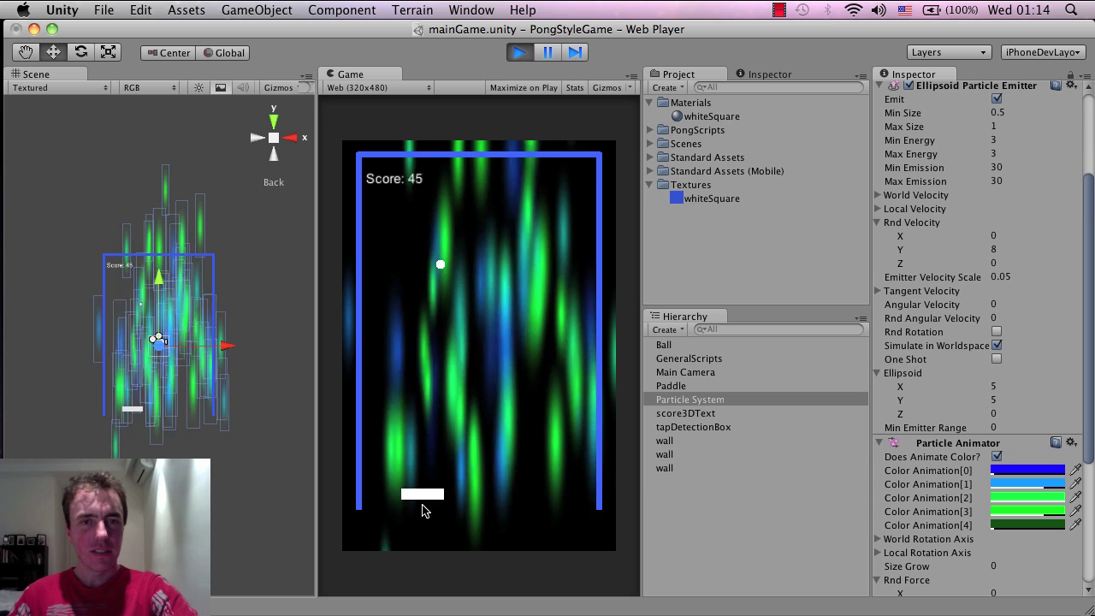
pyautogui.moveTo(467, 512); pyautogui.dragTo(524, 513)
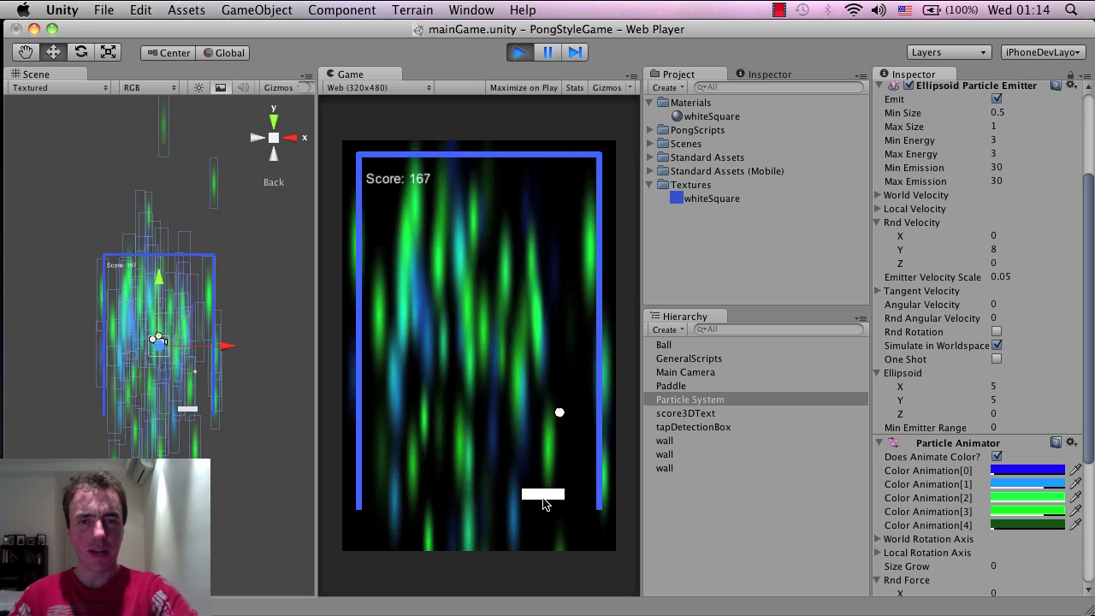
pyautogui.moveTo(543, 503); pyautogui.dragTo(494, 507)
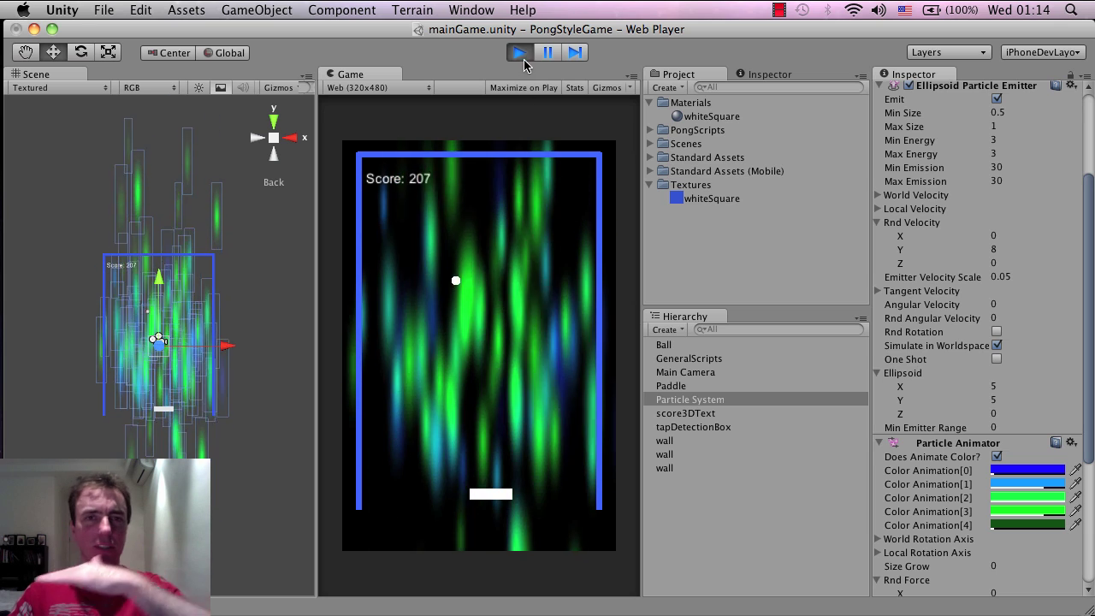
pyautogui.click(522, 55)
# Set the Particle System's Rnd Velocity X to 8.
pyautogui.click(717, 400)
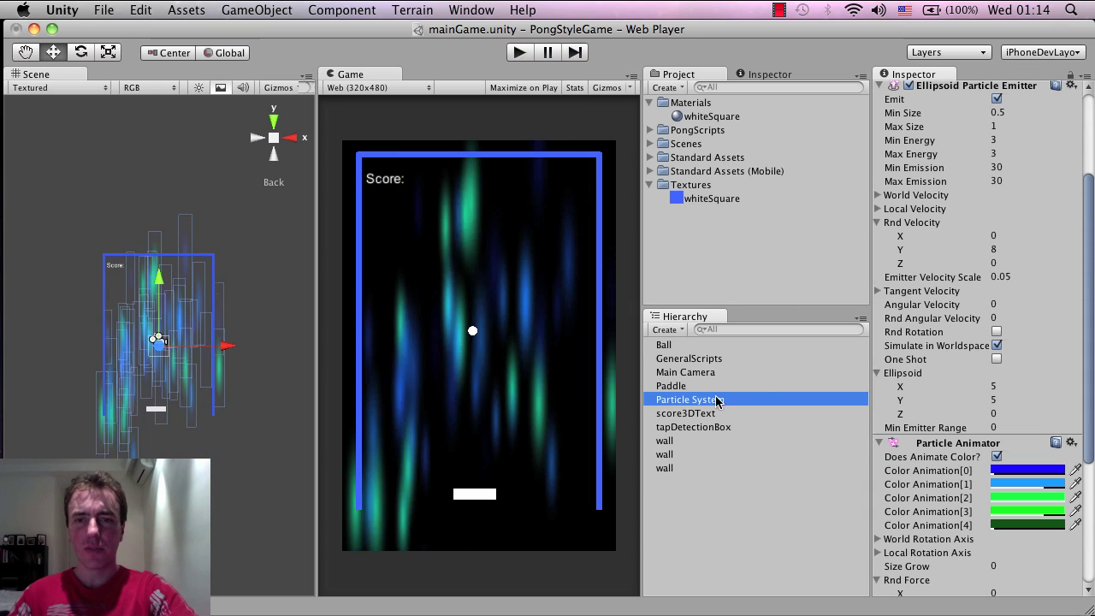
pyautogui.scroll(5, 1009, 369)
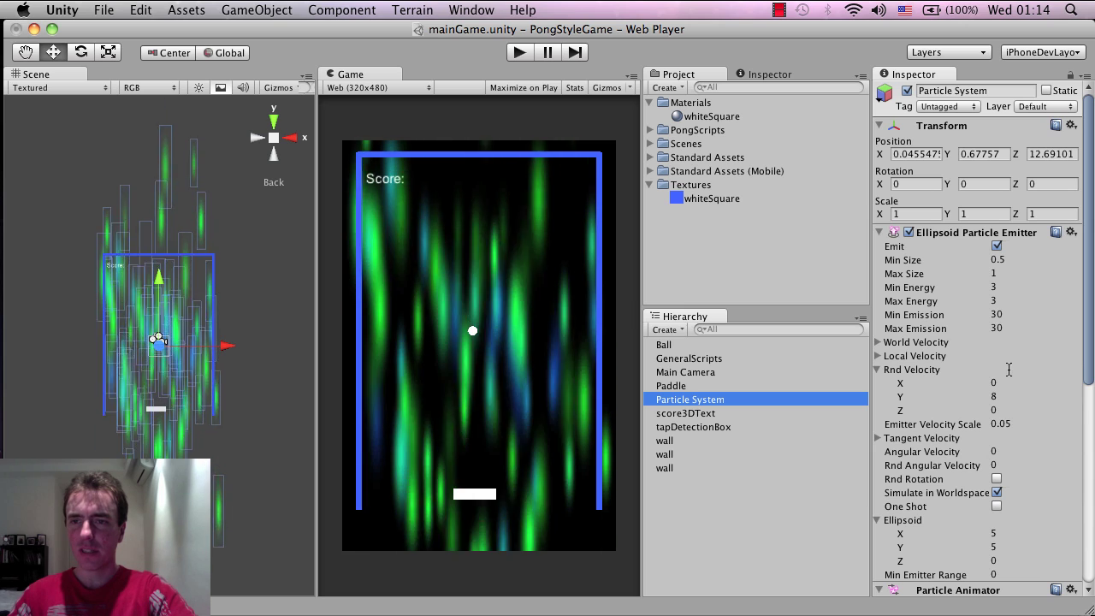
pyautogui.click(993, 382)
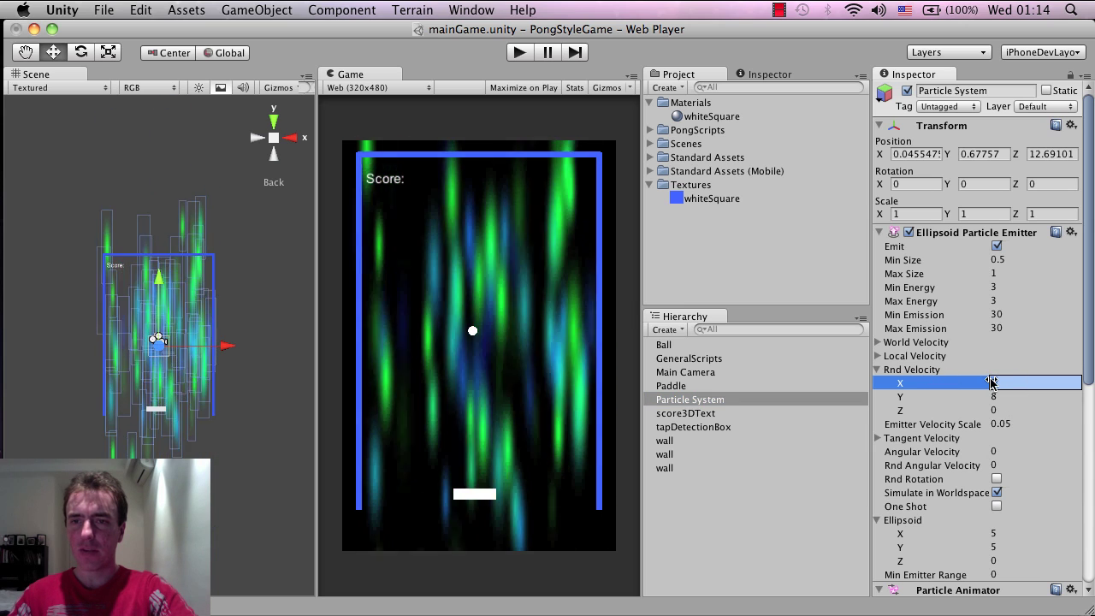
pyautogui.moveTo(952, 384); pyautogui.dragTo(985, 382)
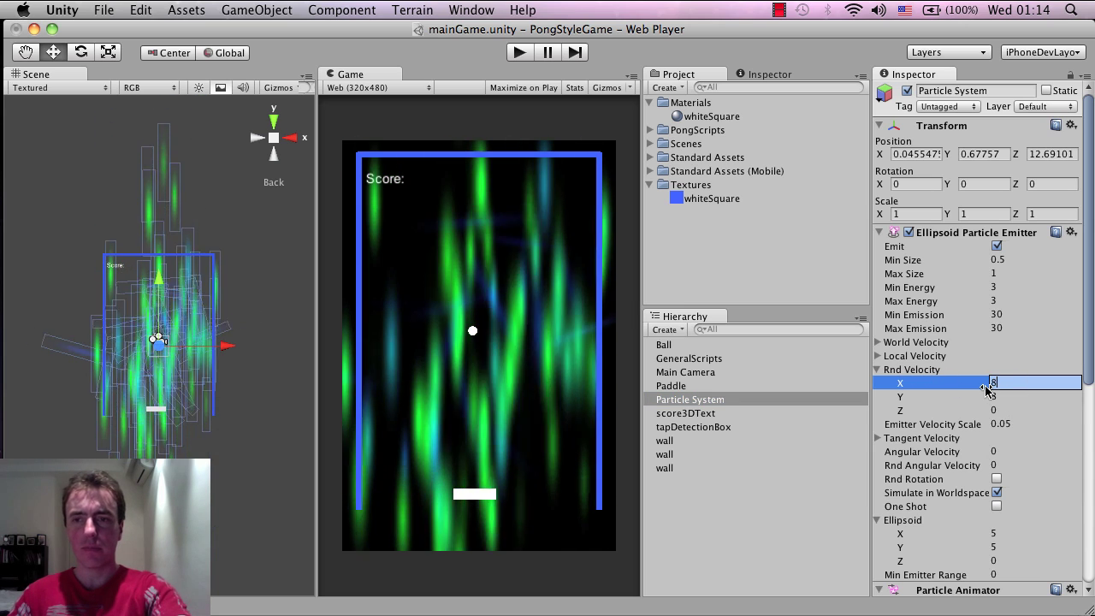